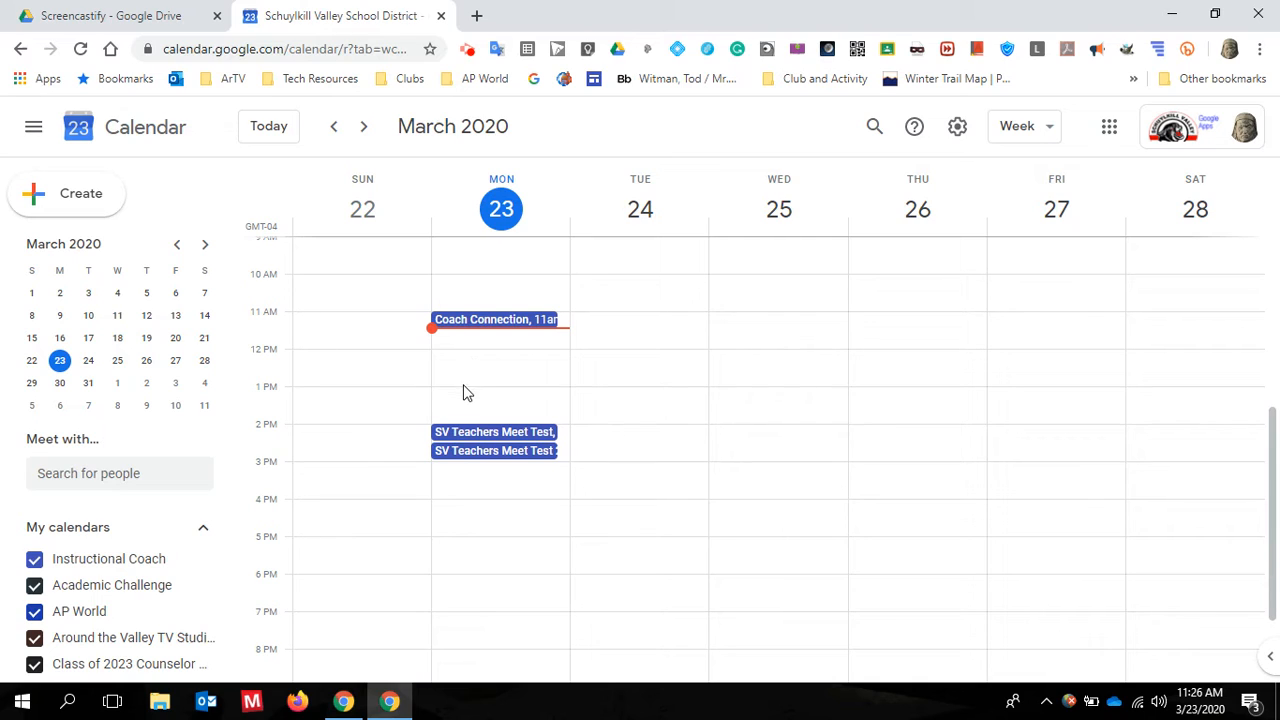
Step: Create a Monday, March 23 event from 12:00pm to 12:30pm titled "G-Meet scheduling Demo"
left_click(449, 357)
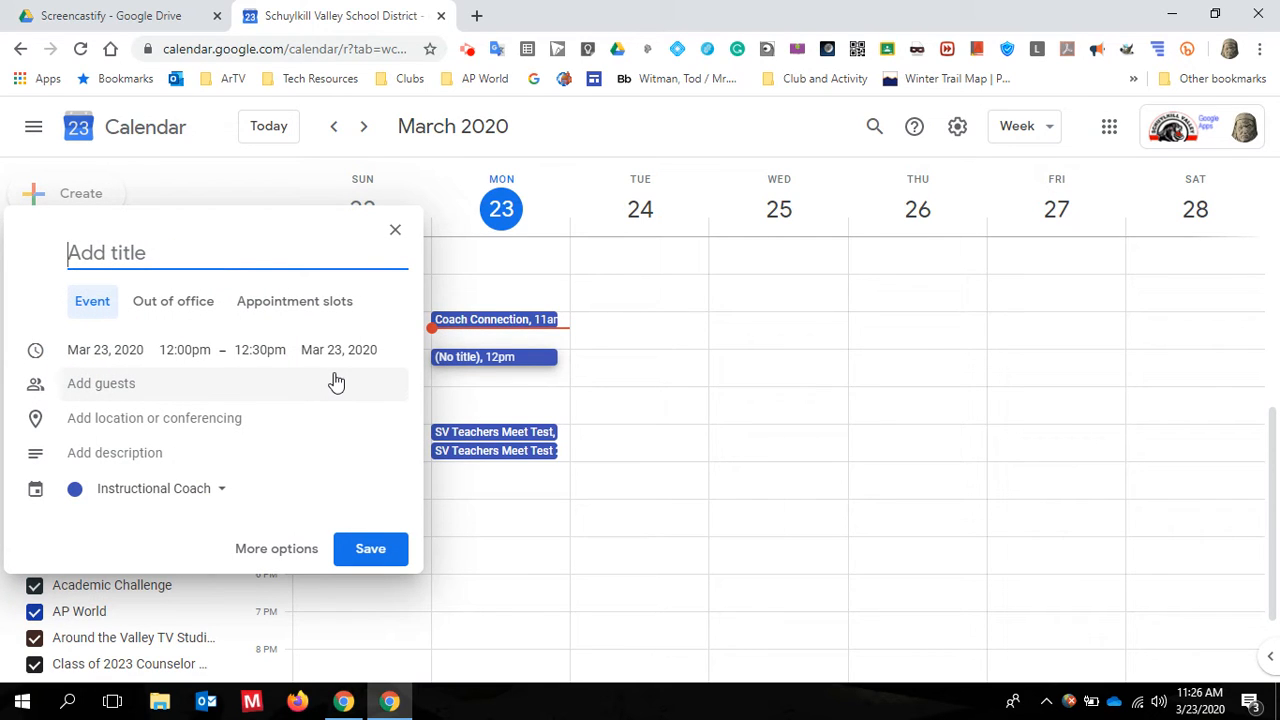
type("G-M")
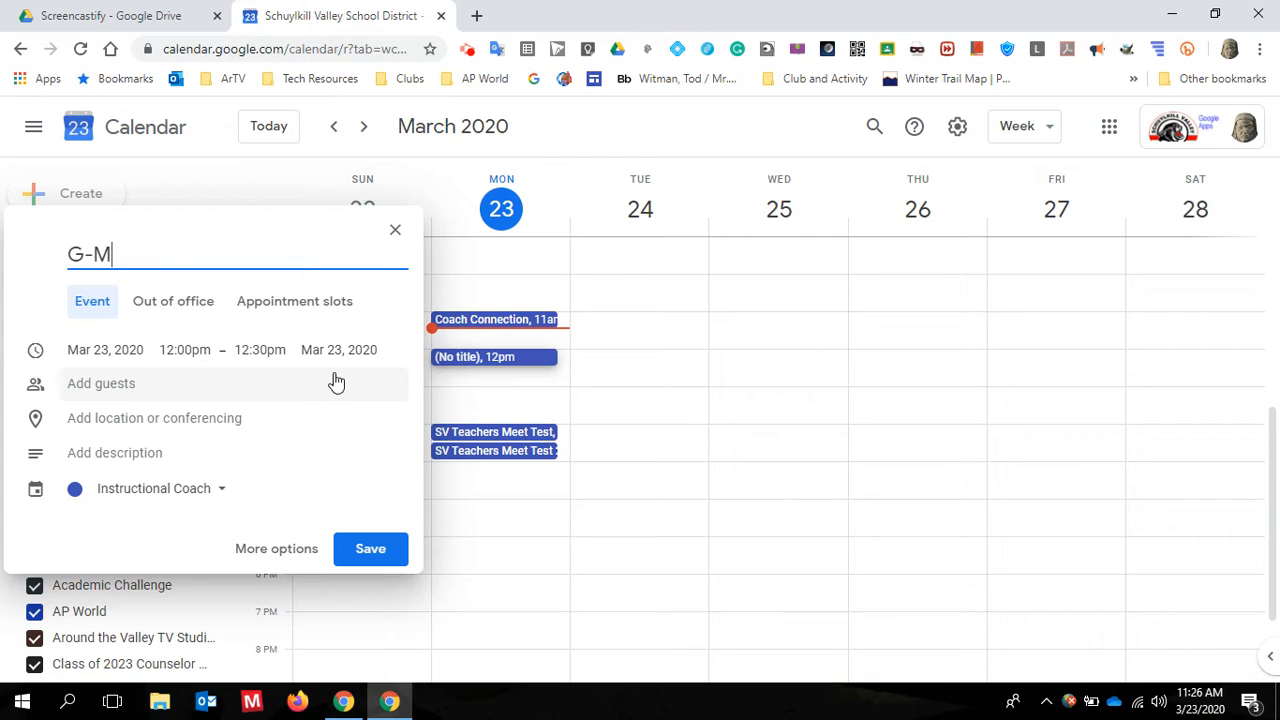
type("ett schedu")
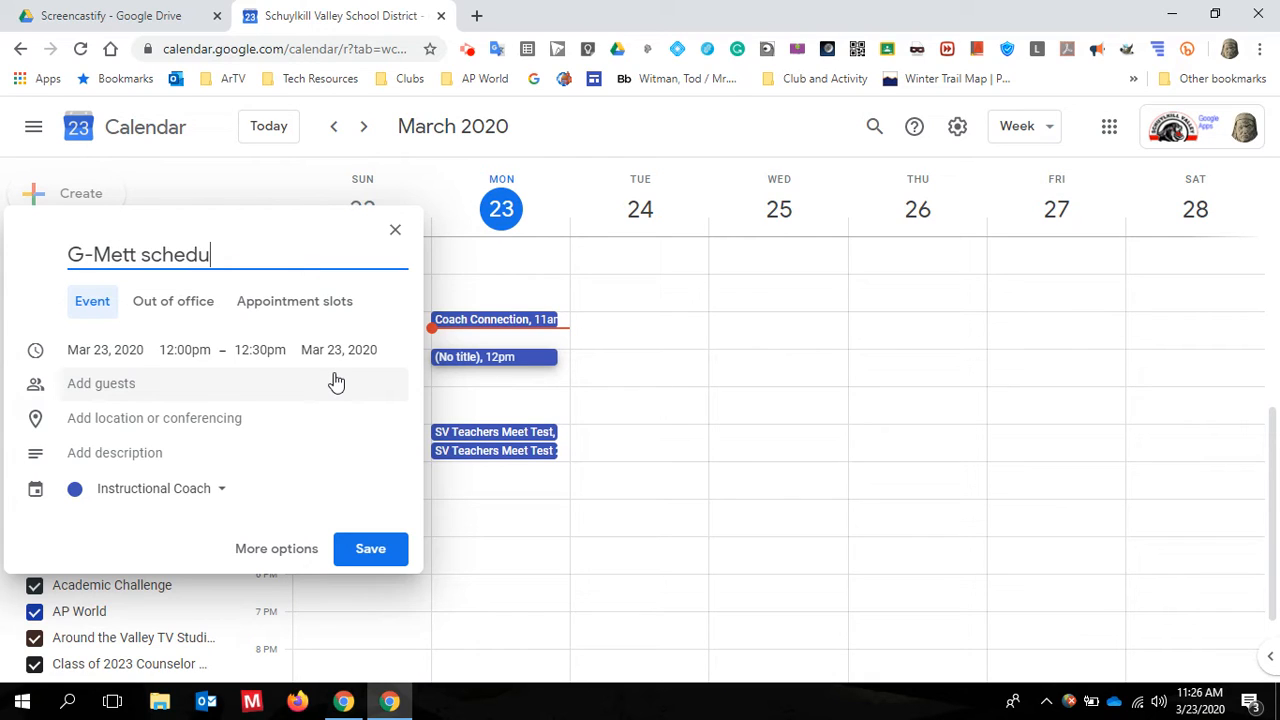
type("ling Demo")
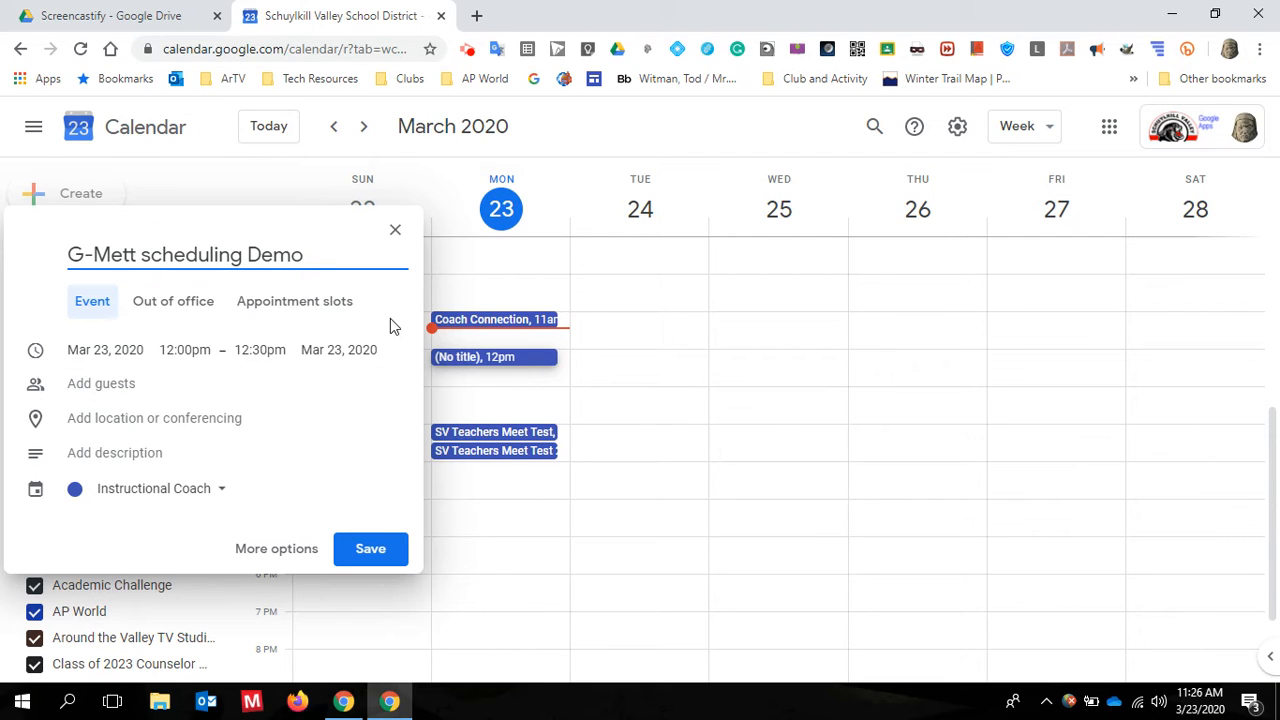
key("BackSpace")
type("e")
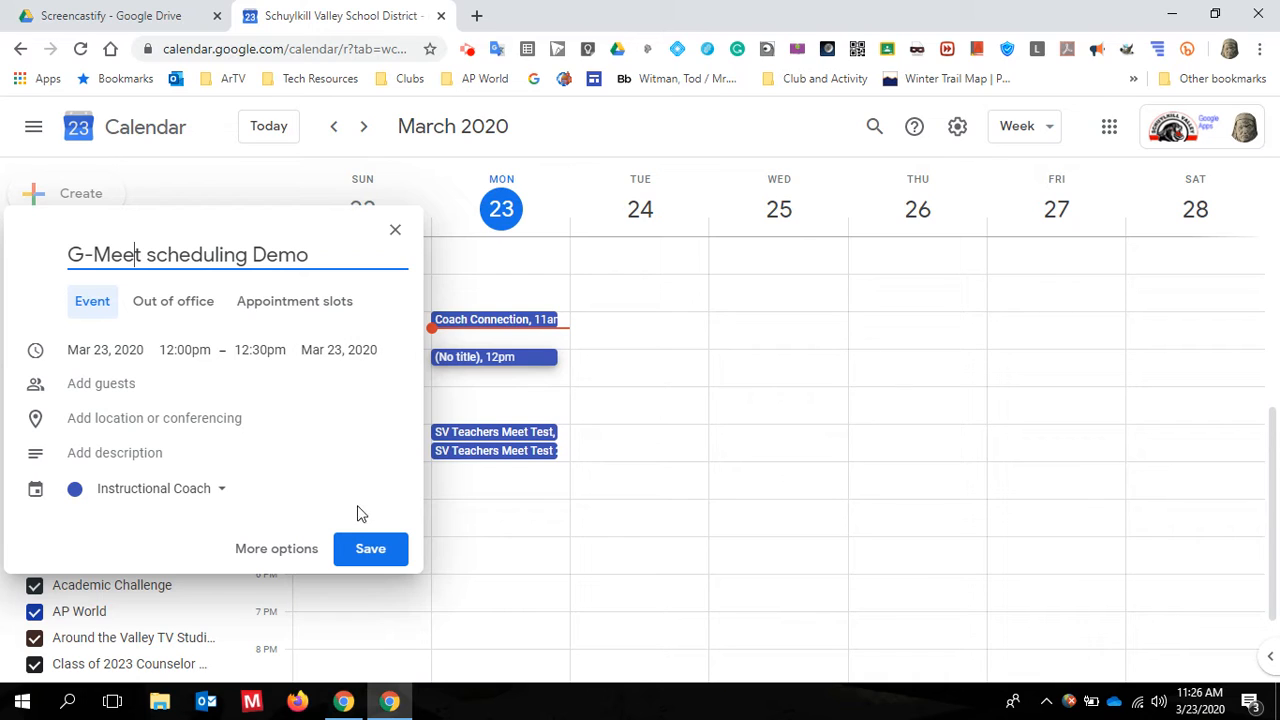
Step: Open the event's full editing options and add Hangouts Meet conferencing to it
left_click(124, 424)
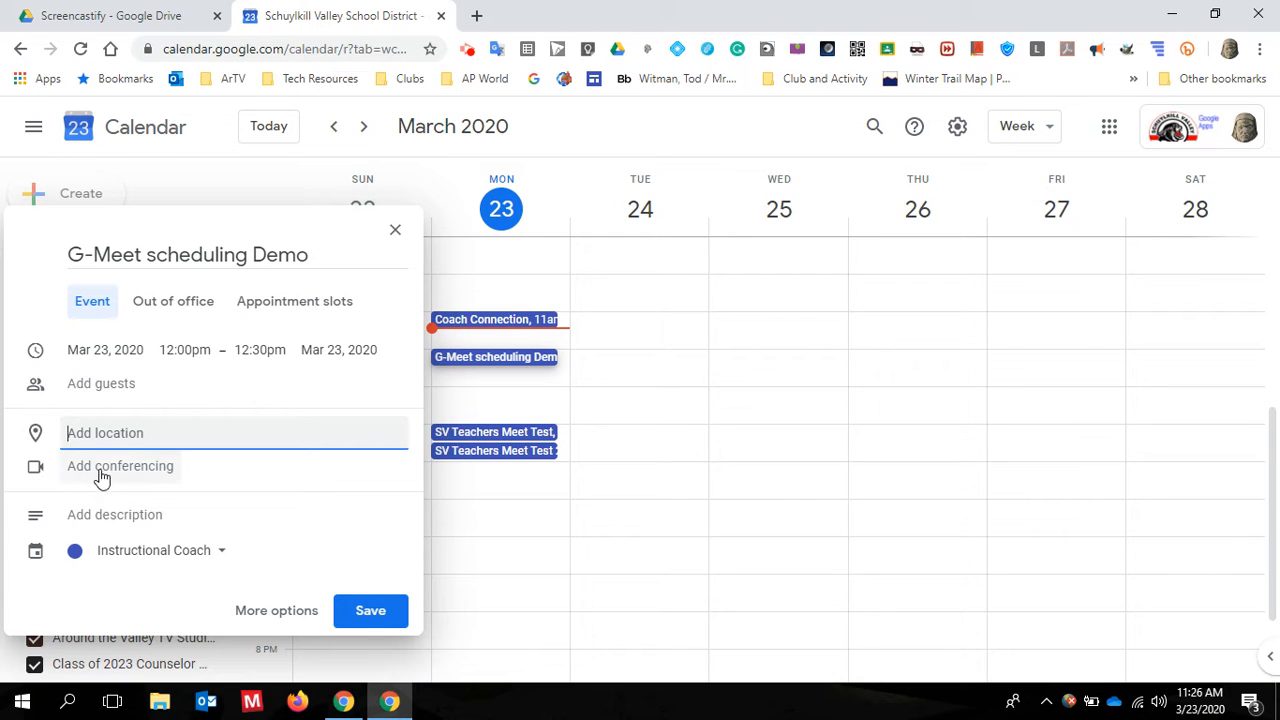
left_click(277, 611)
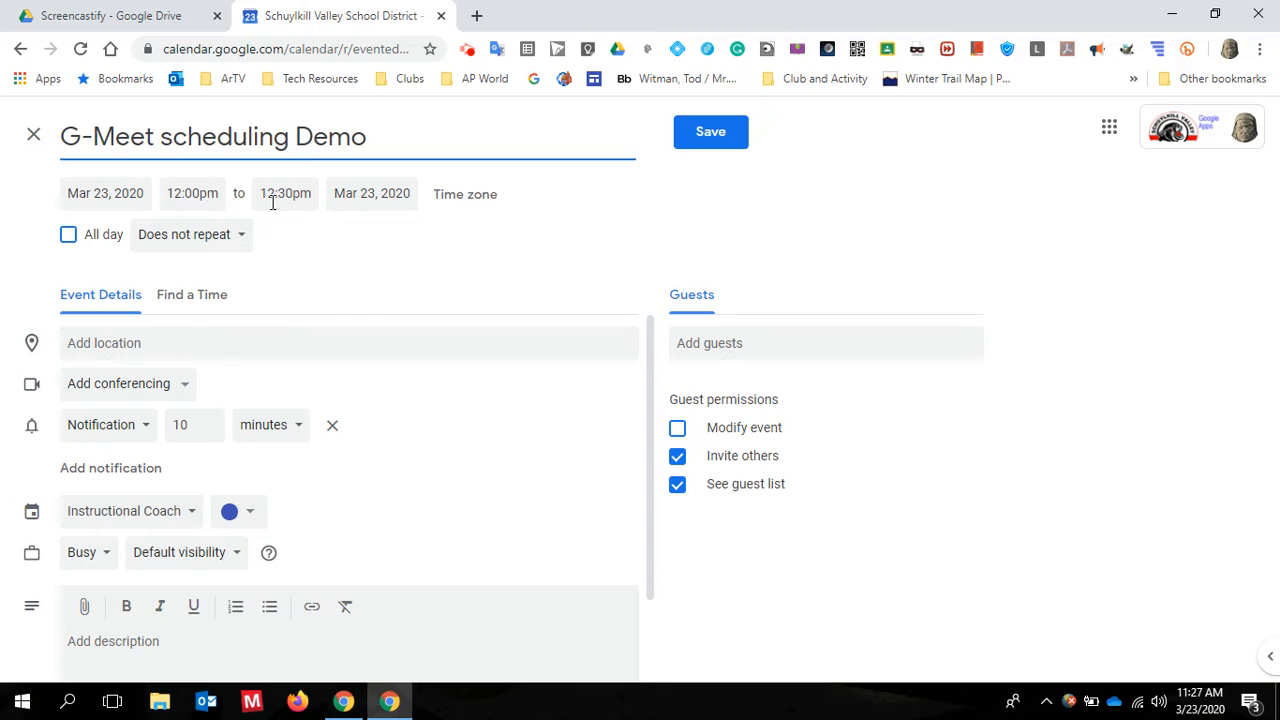
left_click(180, 389)
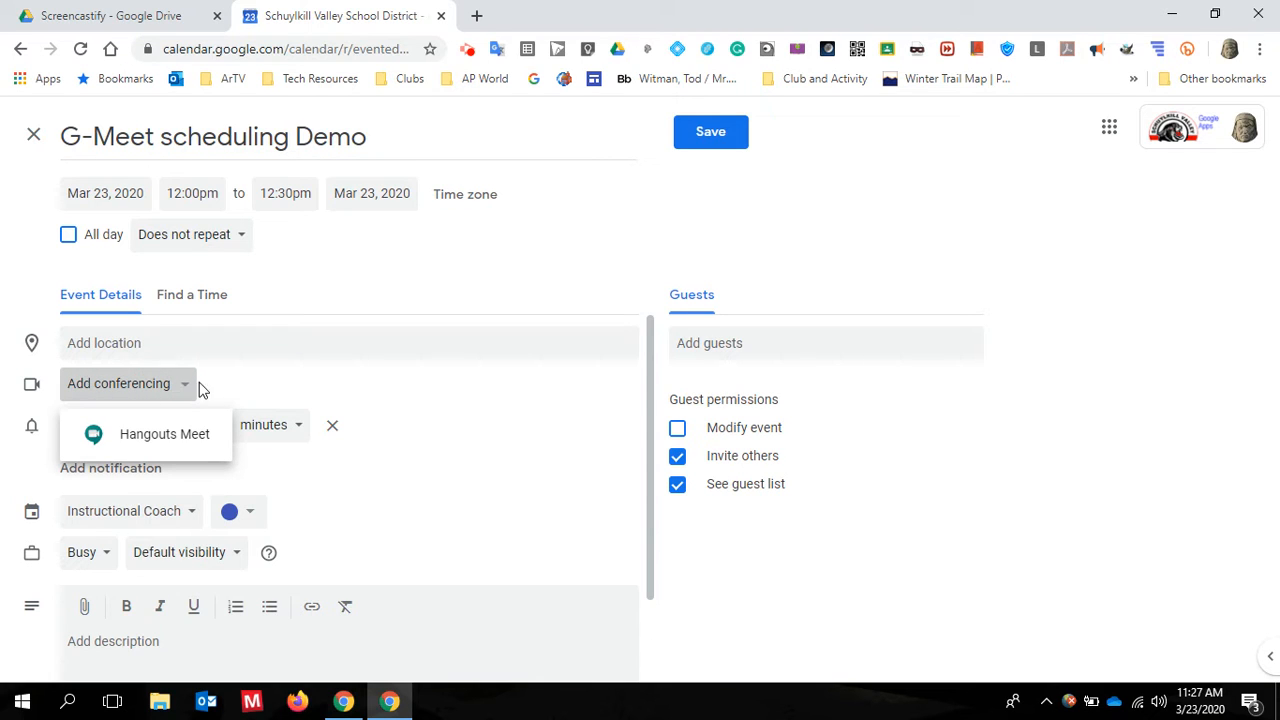
left_click(192, 440)
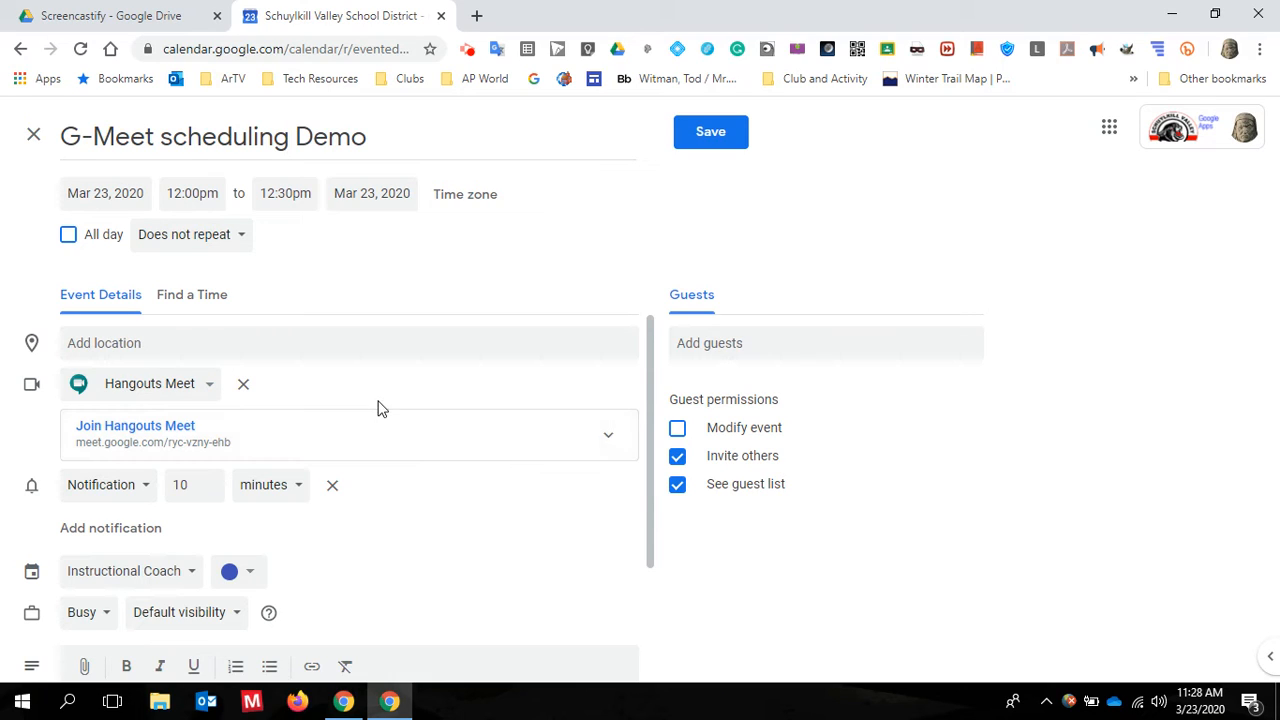
Step: Expand the Hangouts Meet details, add a live stream and copy the live stream link
left_click(608, 438)
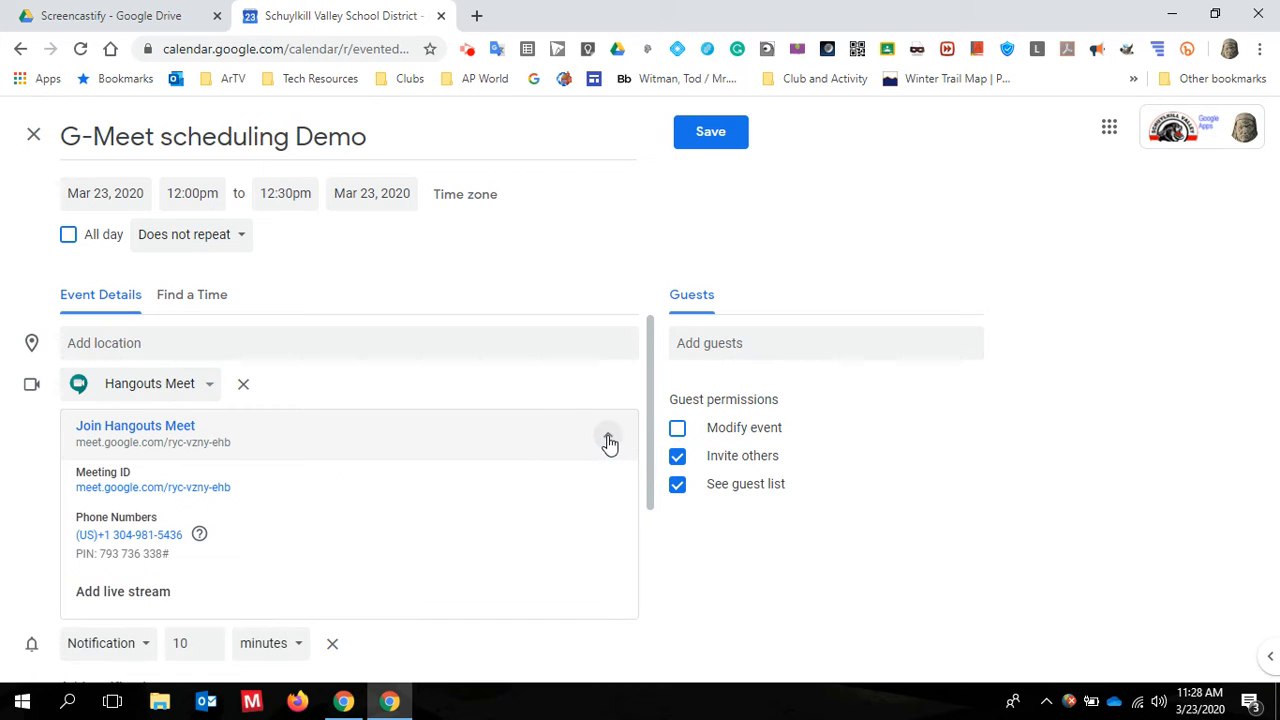
left_click(126, 595)
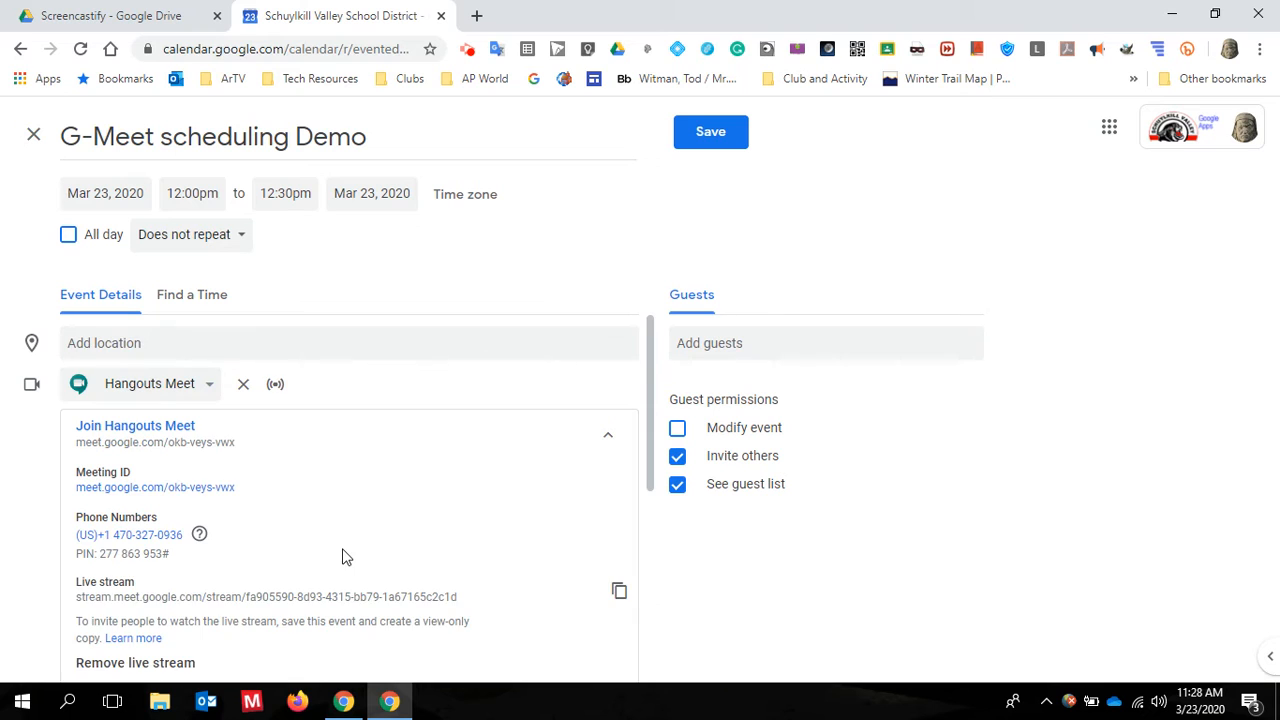
scroll(343, 552, "down", 1)
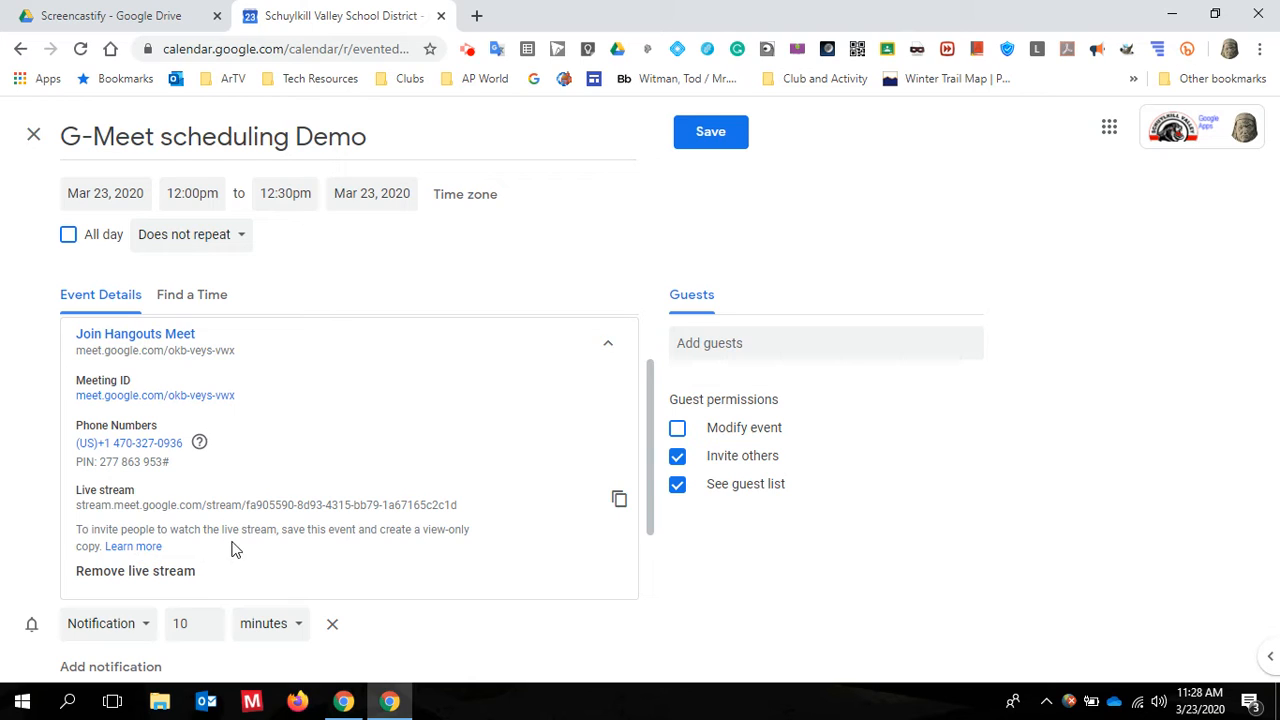
left_click(620, 500)
Step: Review the event's Hangouts Meet details, including the meeting link, dial-in information and live stream address
scroll(551, 523, "down", 1)
scroll(550, 520, "up", 2)
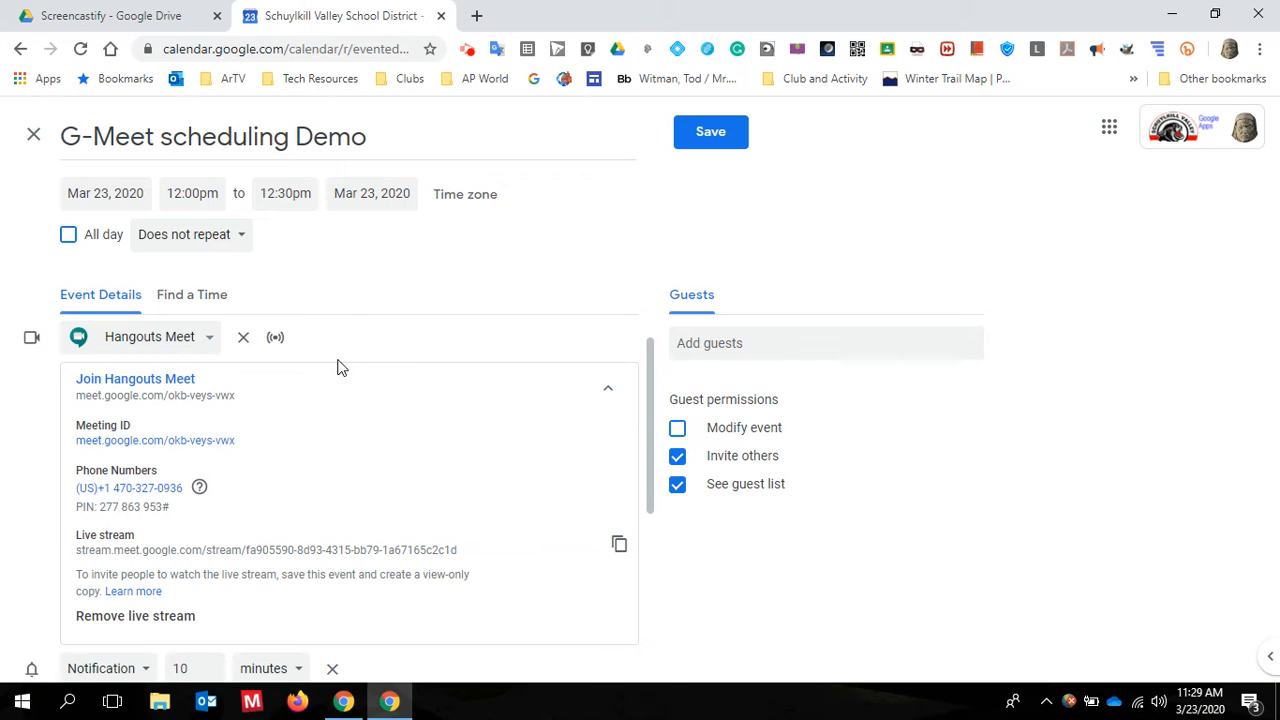
scroll(470, 410, "down", 2)
scroll(470, 410, "up", 2)
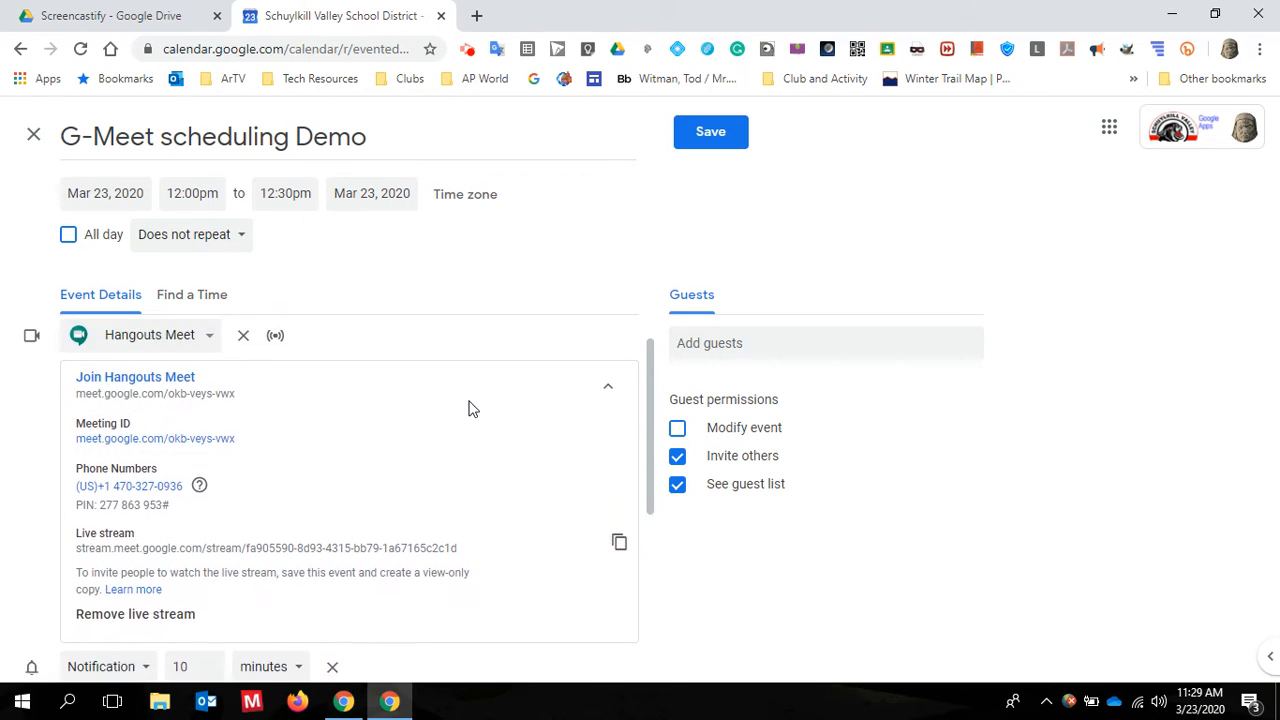
scroll(400, 390, "down", 1)
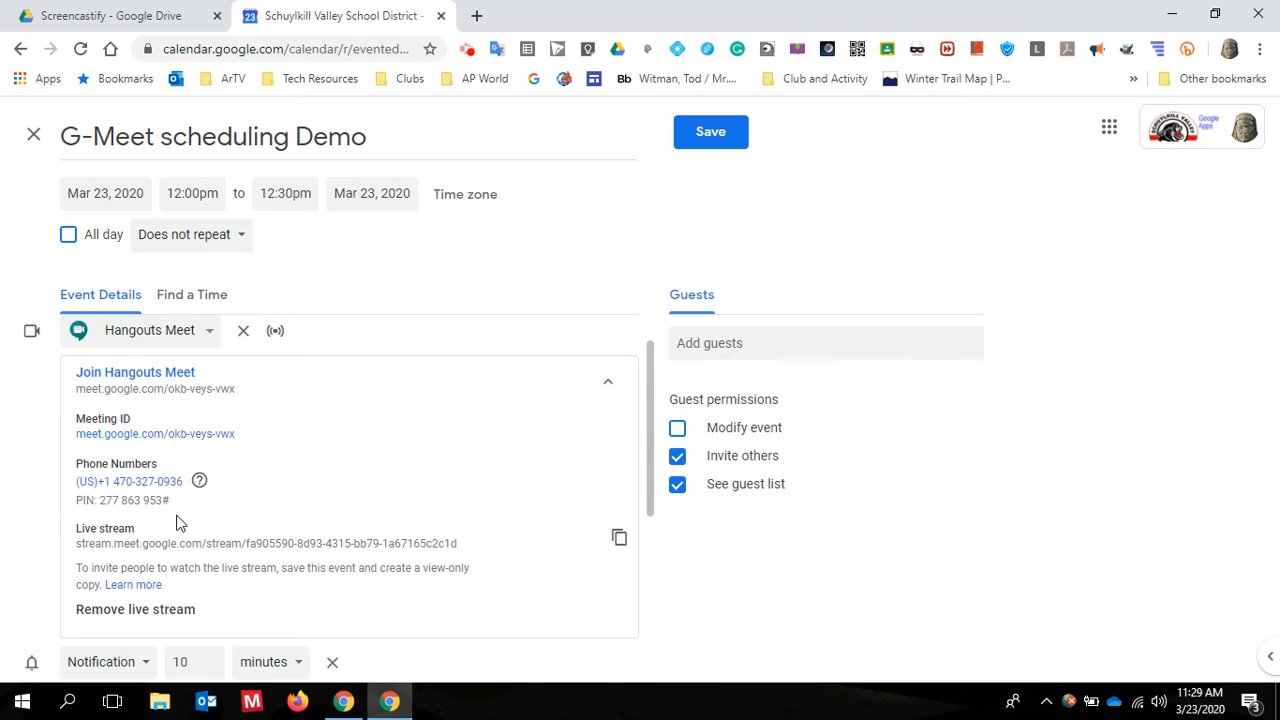
scroll(170, 525, "down", 1)
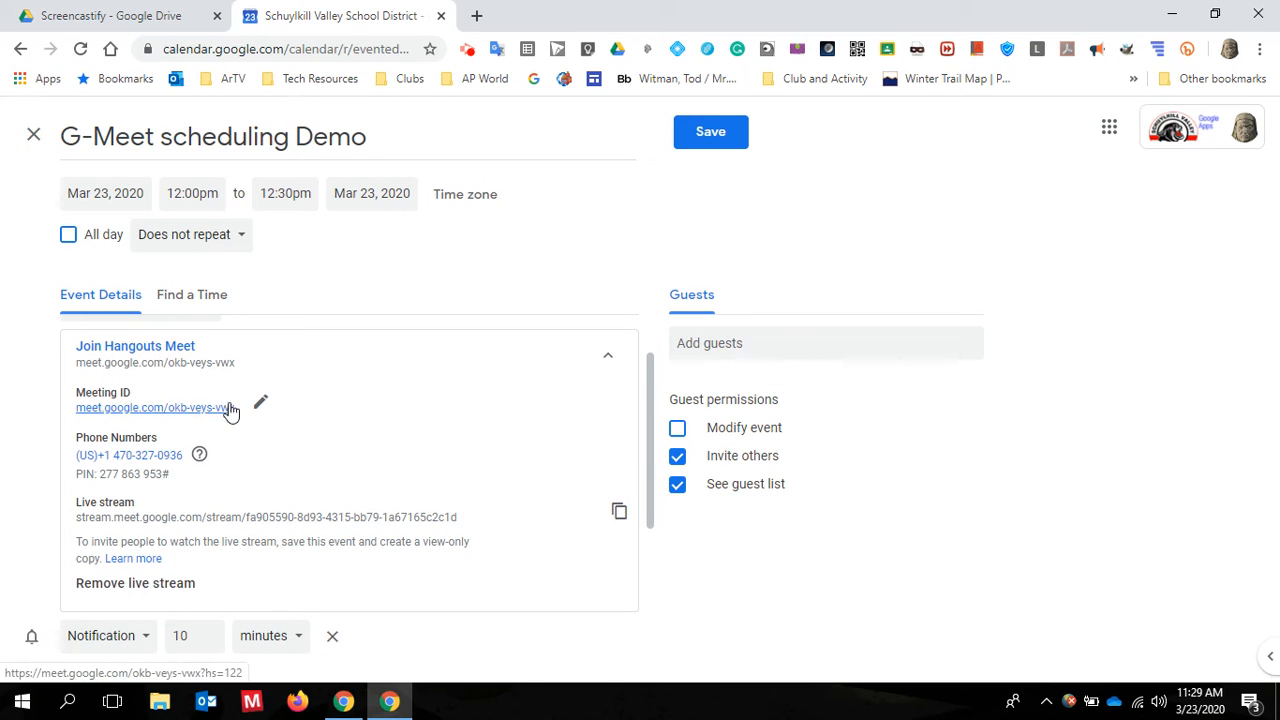
scroll(390, 452, "down", 2)
scroll(390, 452, "up", 3)
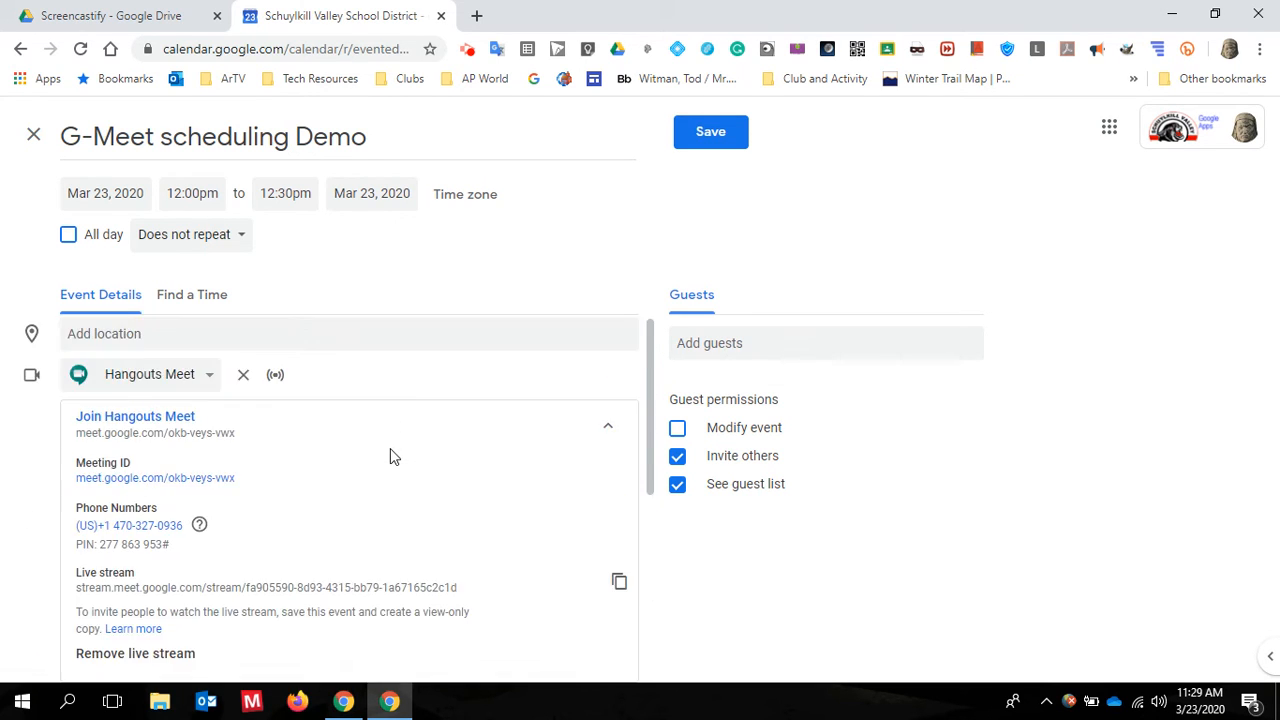
Step: Add a staff member and the generic student account as guests of the event
left_click(728, 346)
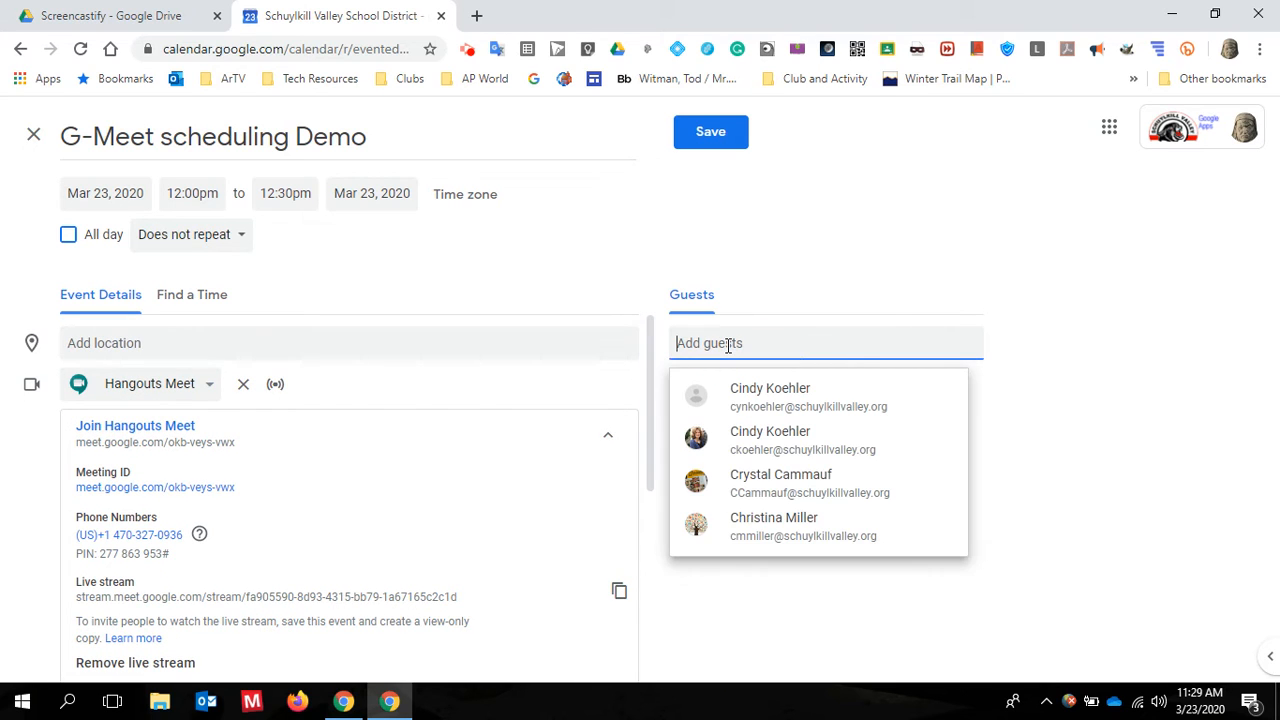
type("ds")
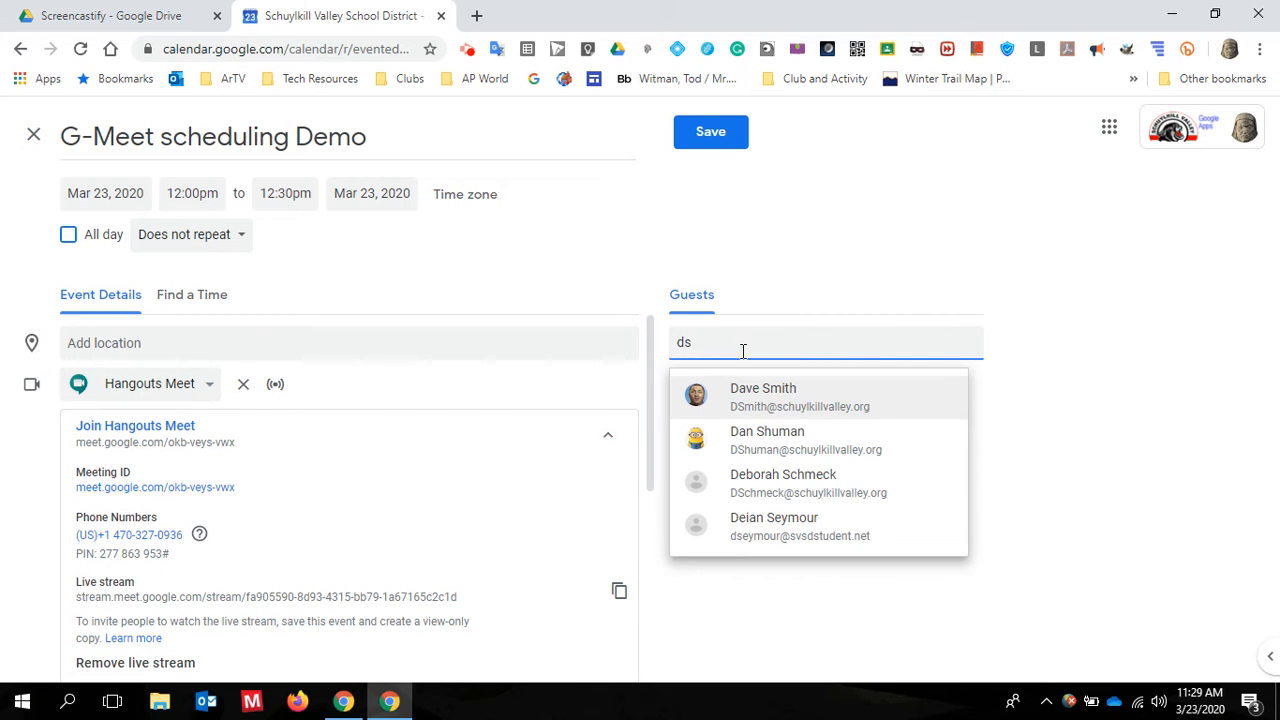
left_click(779, 430)
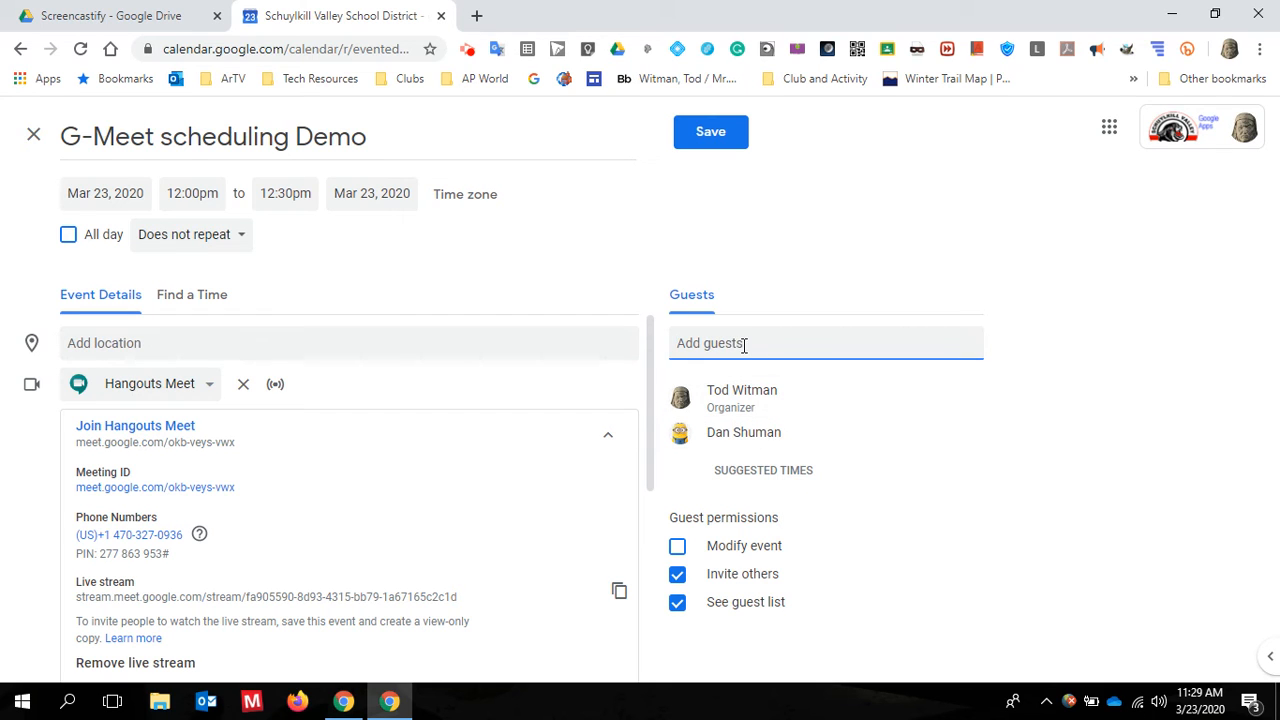
type("st")
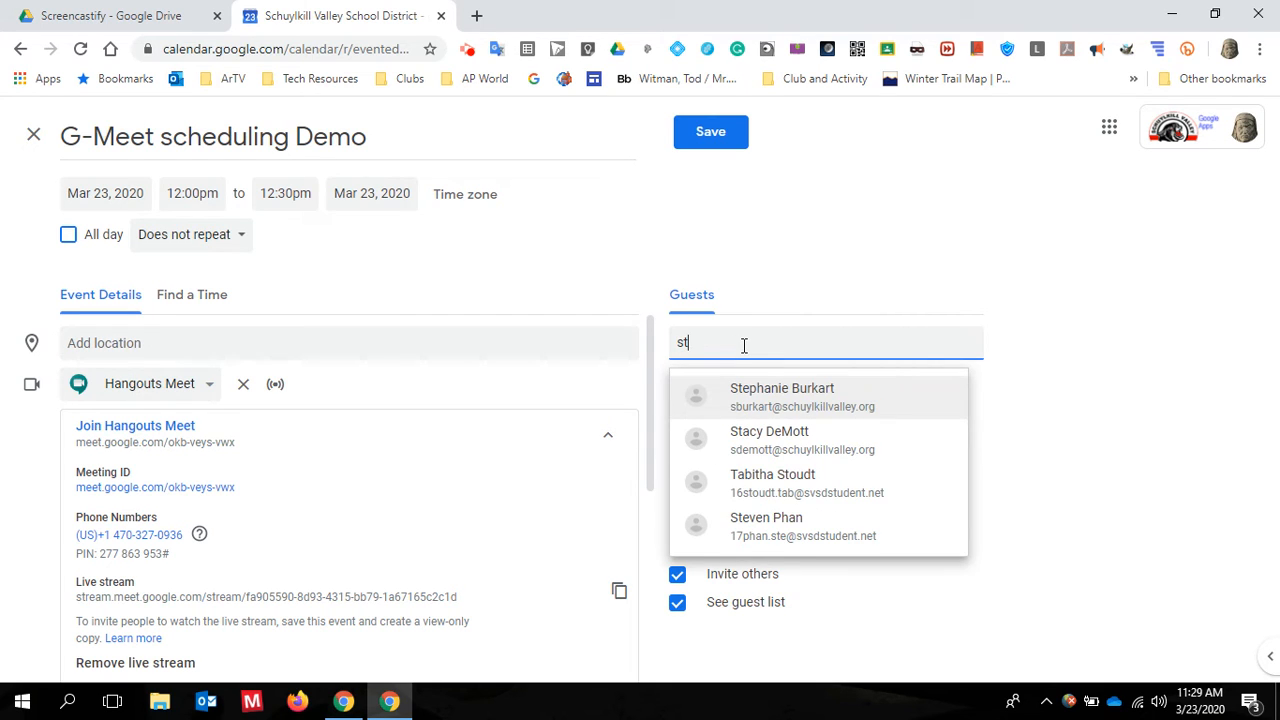
type("udent")
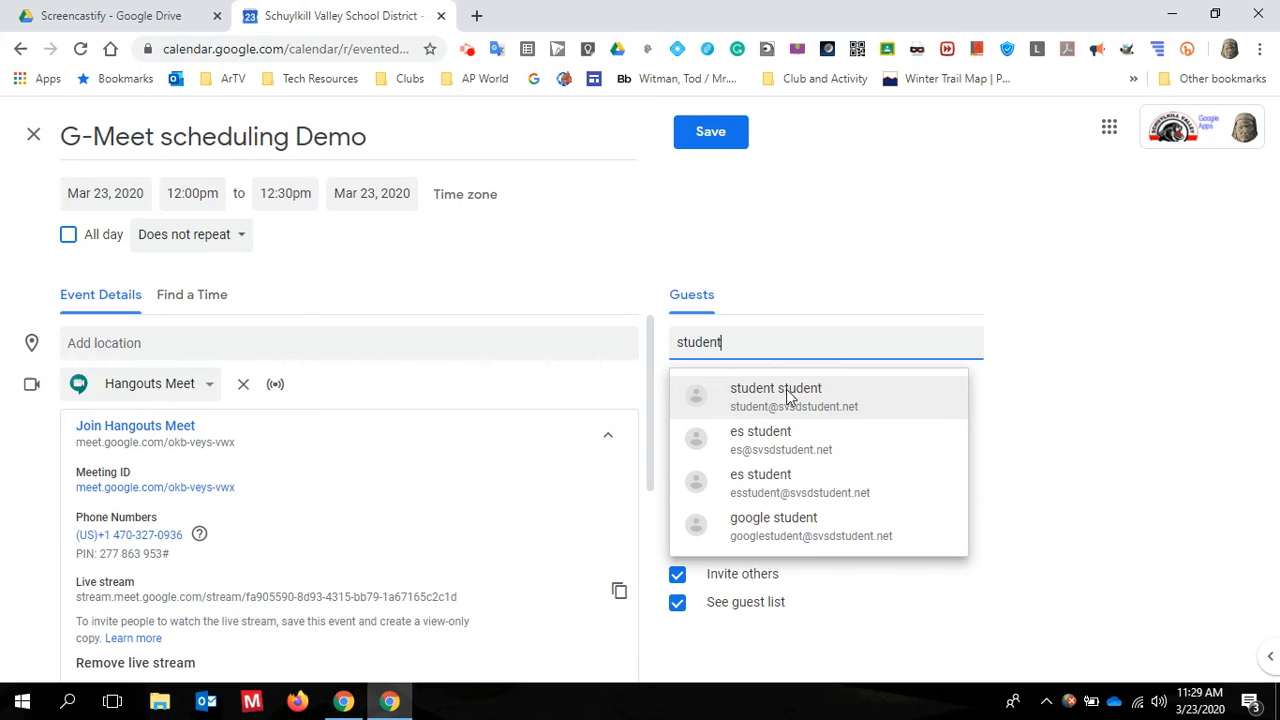
left_click(792, 397)
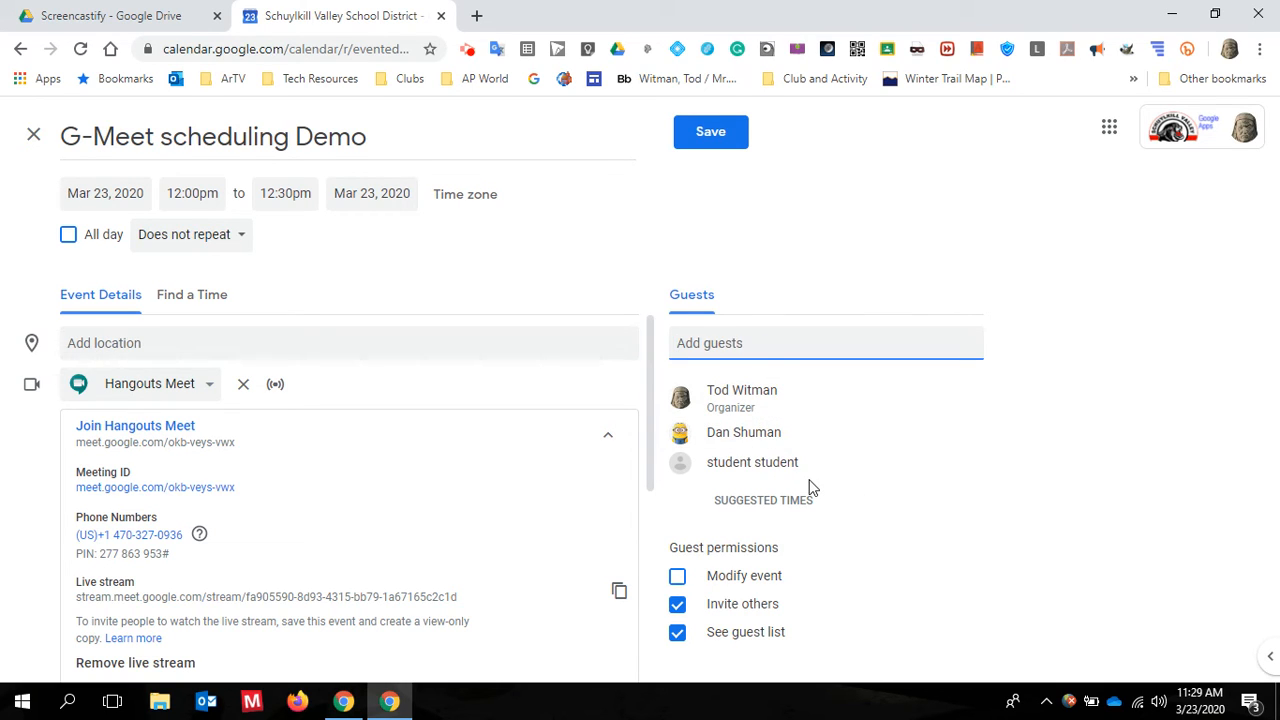
mouse_move(793, 462)
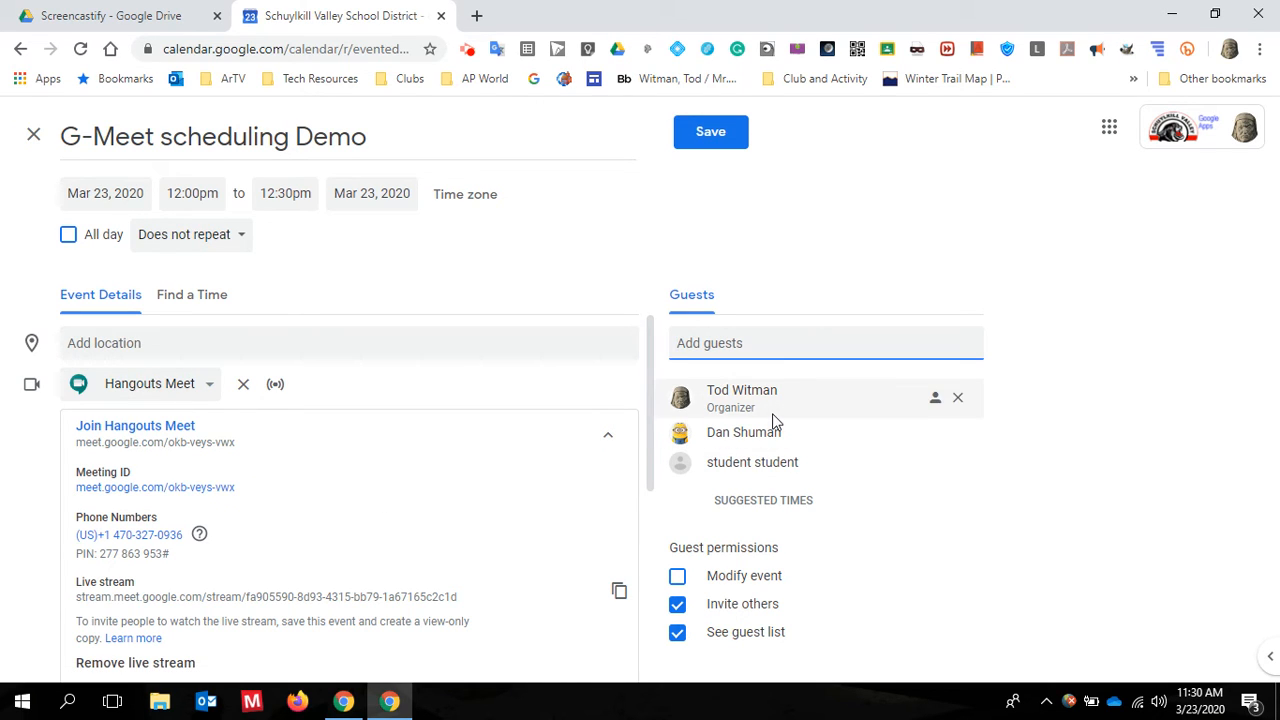
Step: Remove the guests' permission to invite others, and save the event with invitation emails sent to the guests
left_click(711, 136)
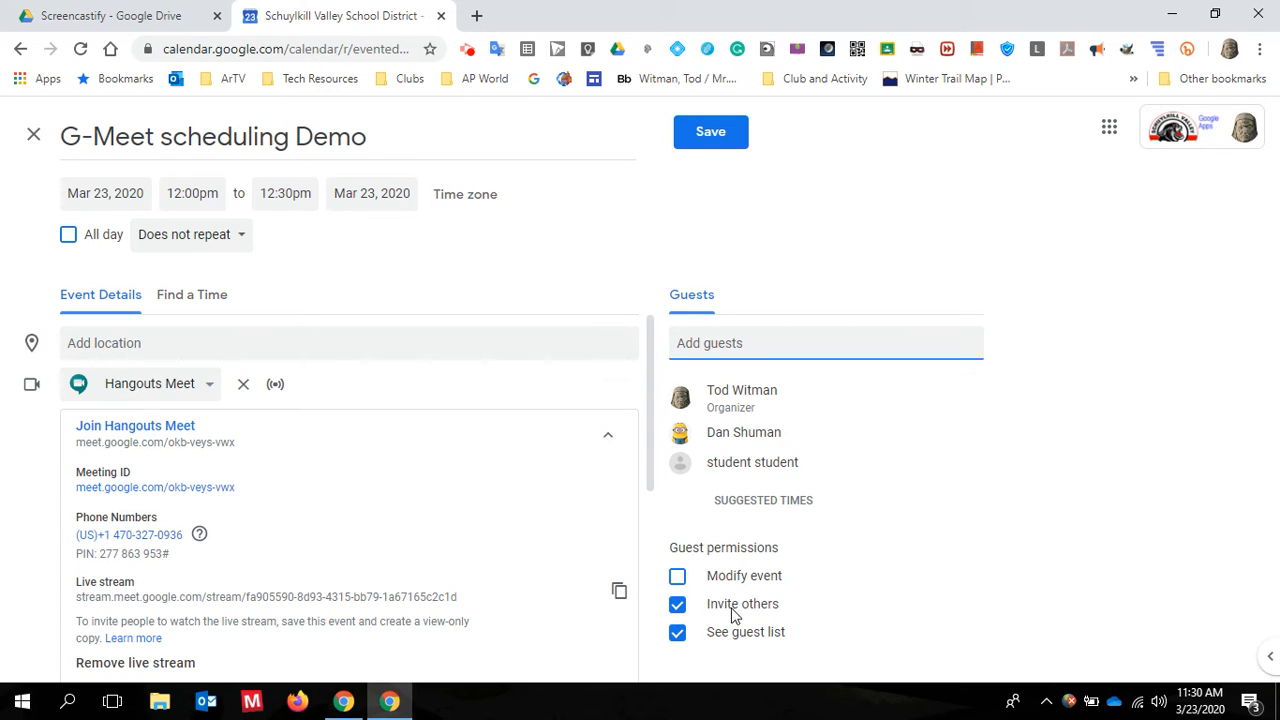
left_click(677, 606)
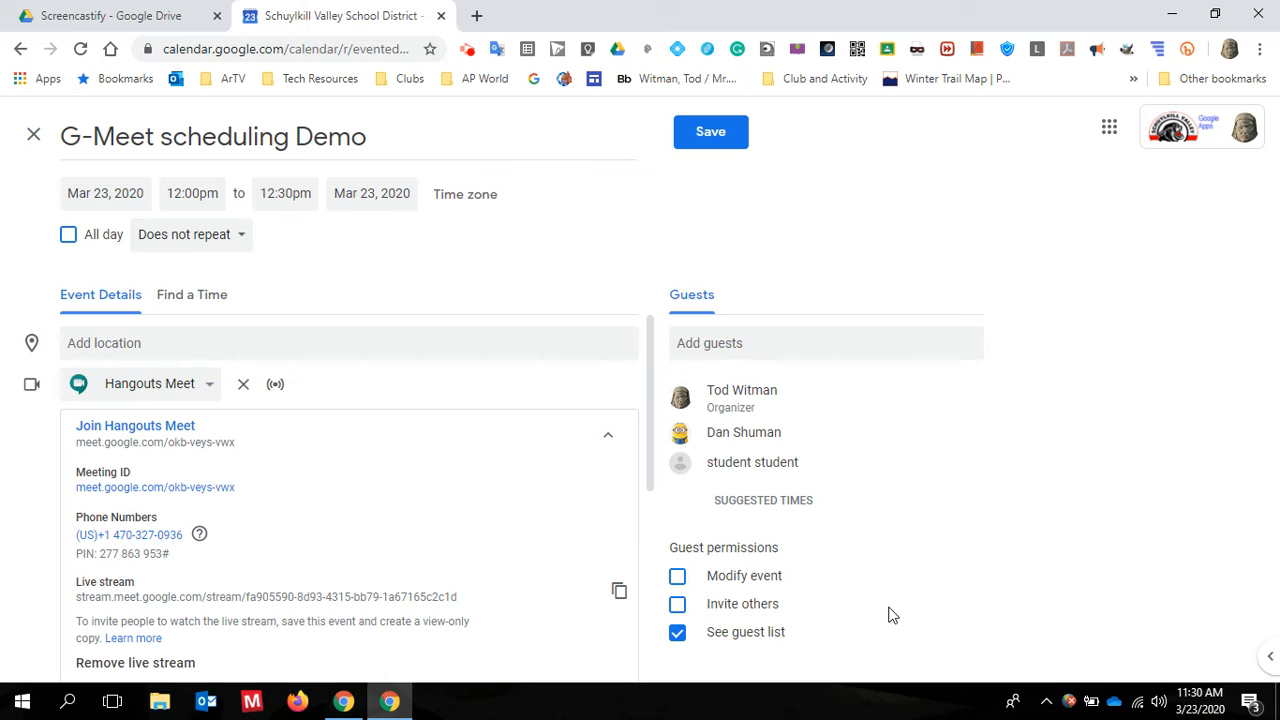
left_click(708, 136)
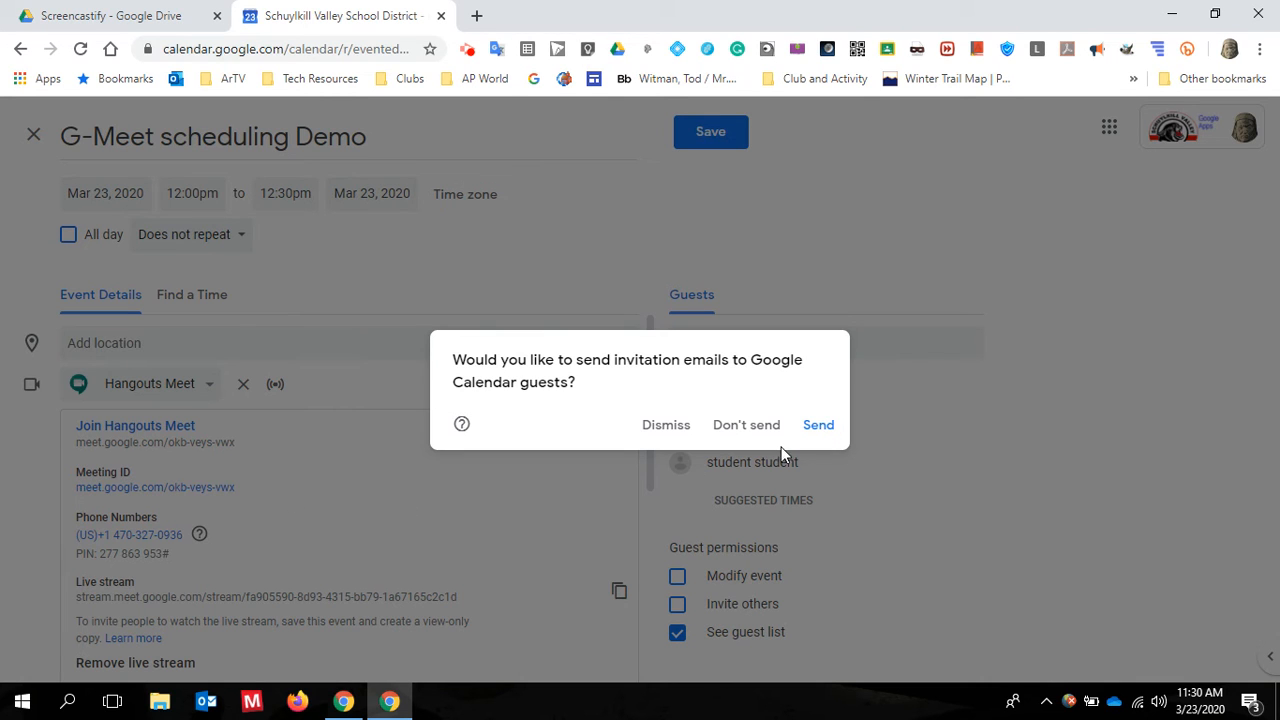
left_click(820, 426)
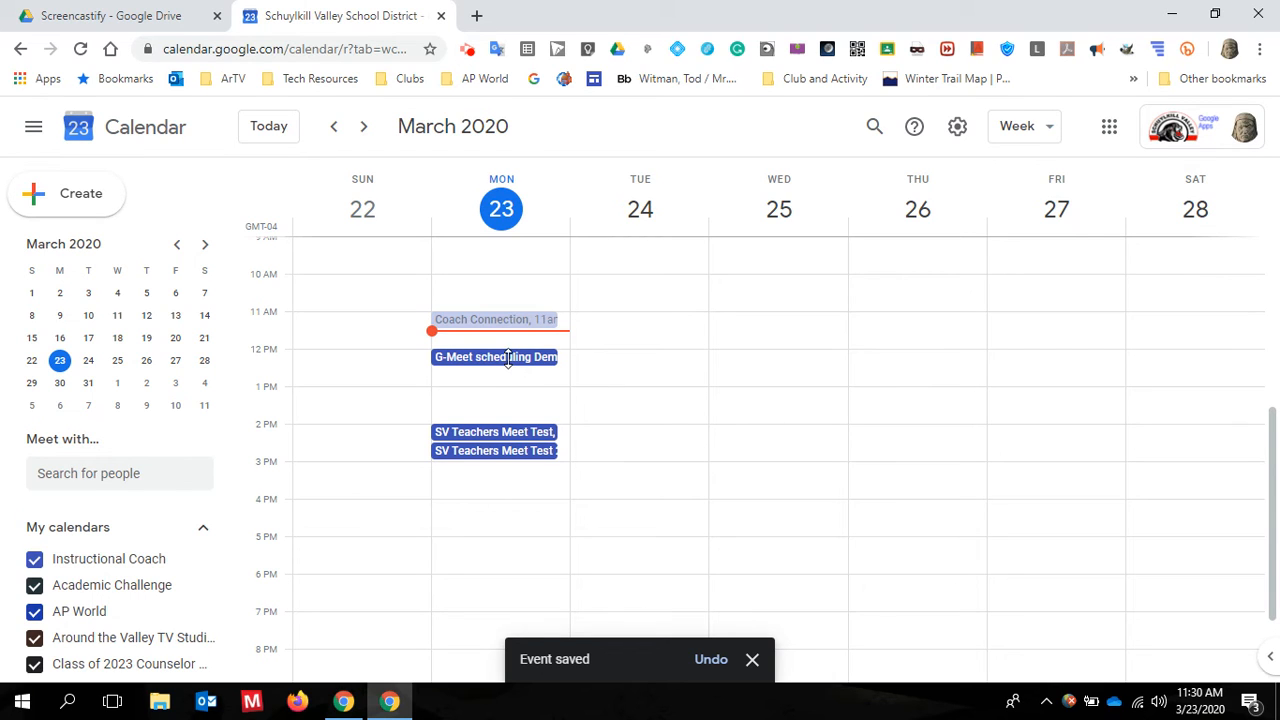
Step: Reopen the G-Meet scheduling Demo event for editing and add another staff member as a guest
left_click(478, 358)
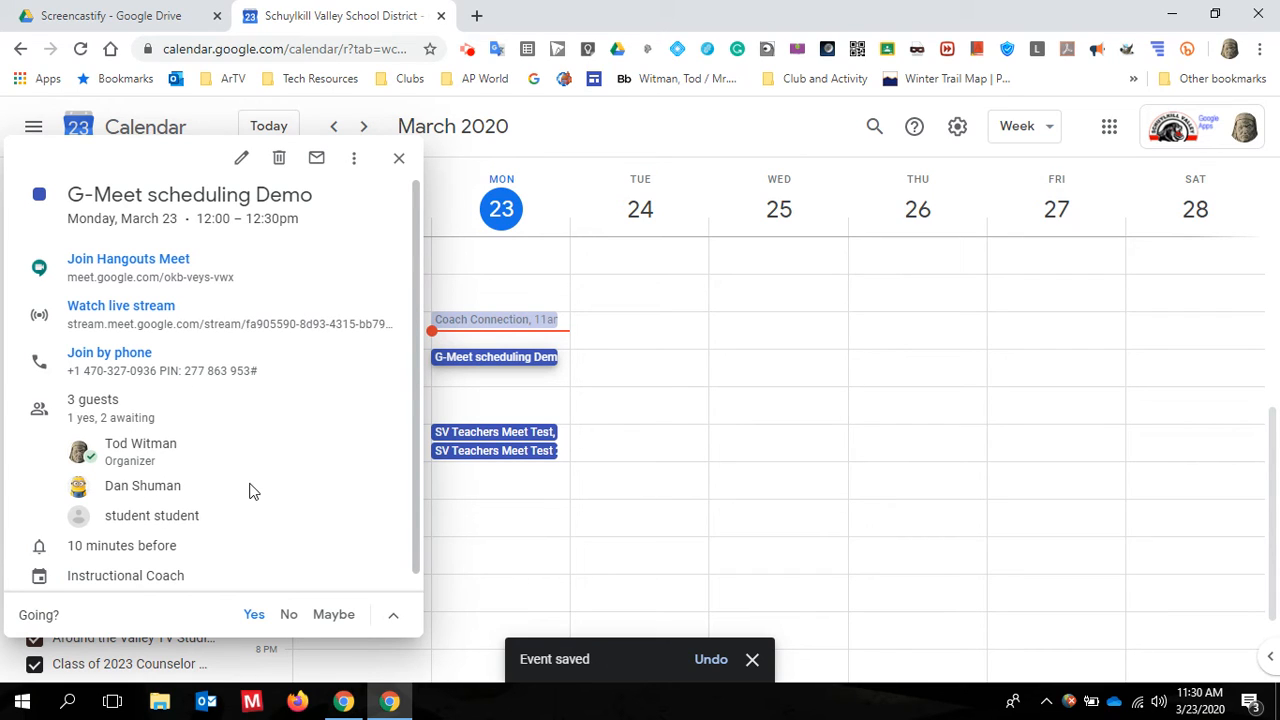
left_click(243, 160)
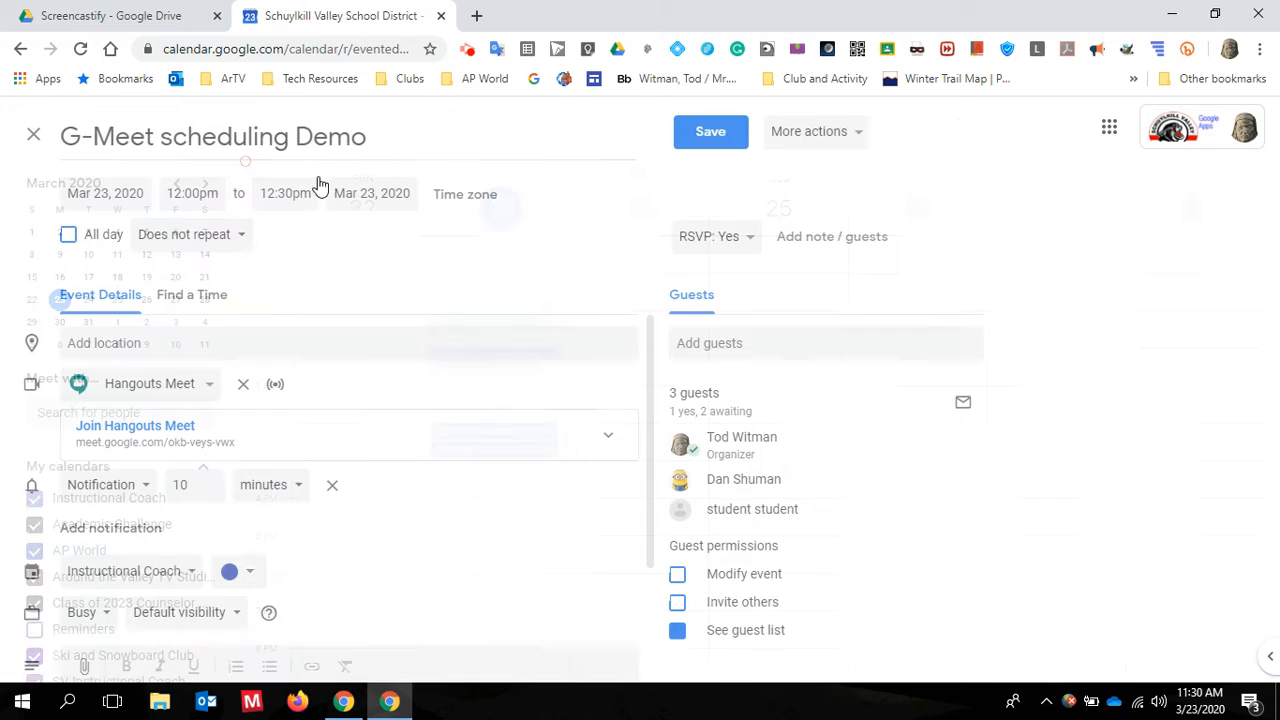
left_click(735, 342)
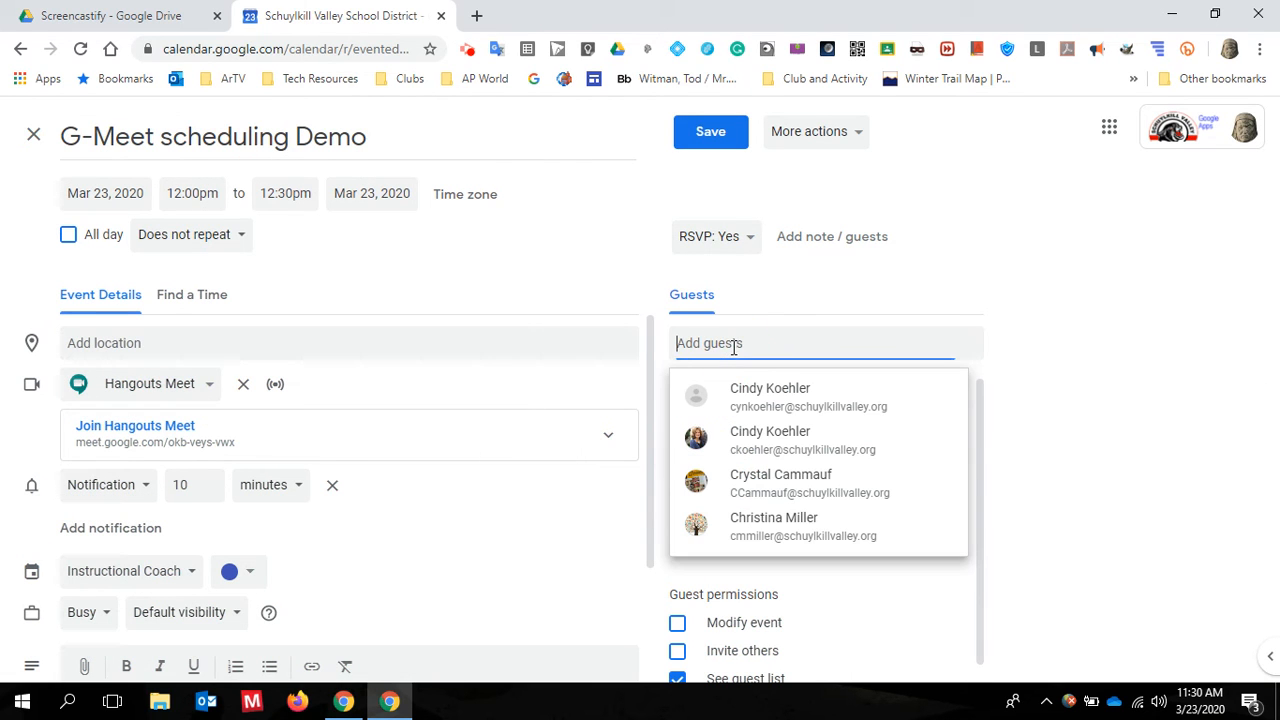
type("cmm")
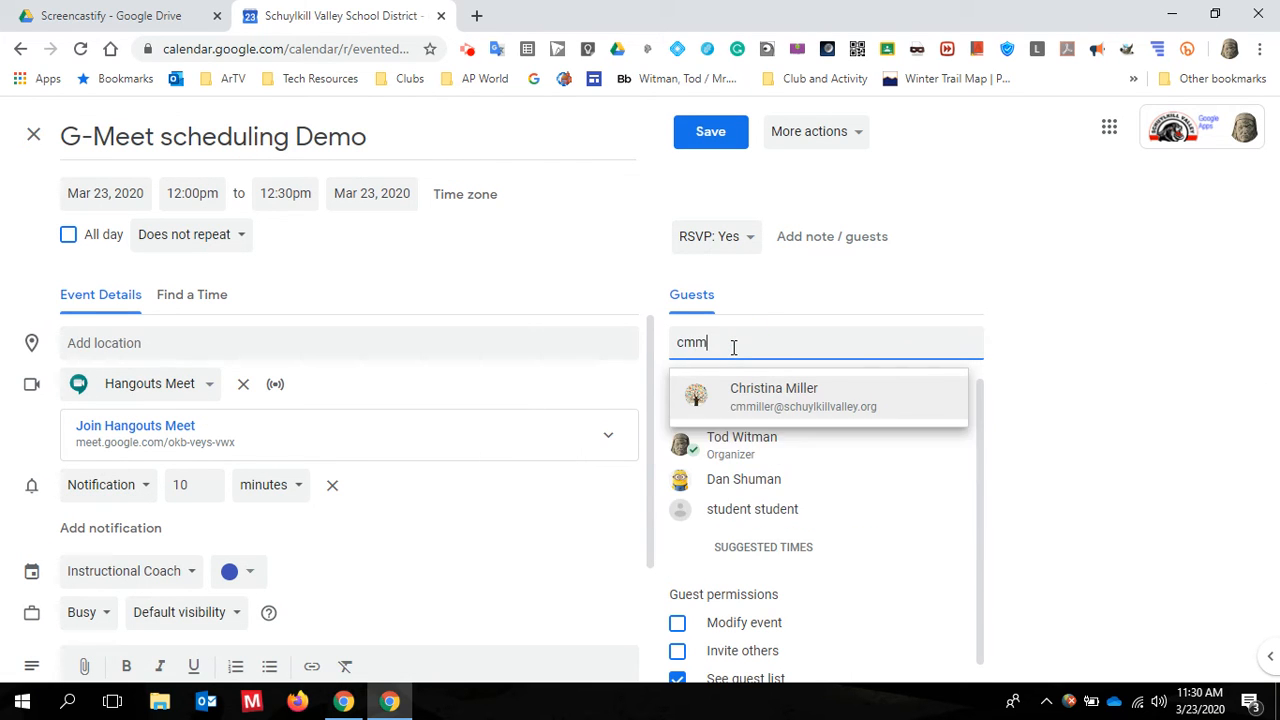
left_click(772, 420)
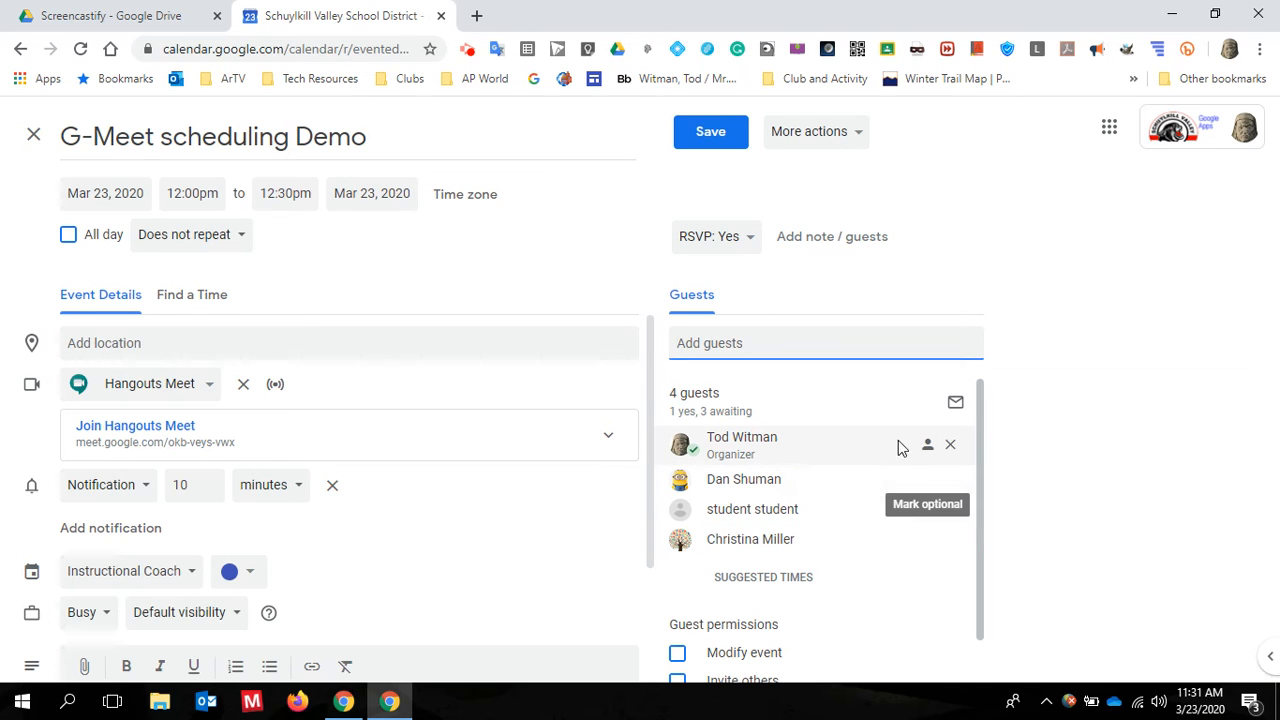
Step: Start an email to the event's guests and remove every recipient except the newly added staff member
left_click(955, 402)
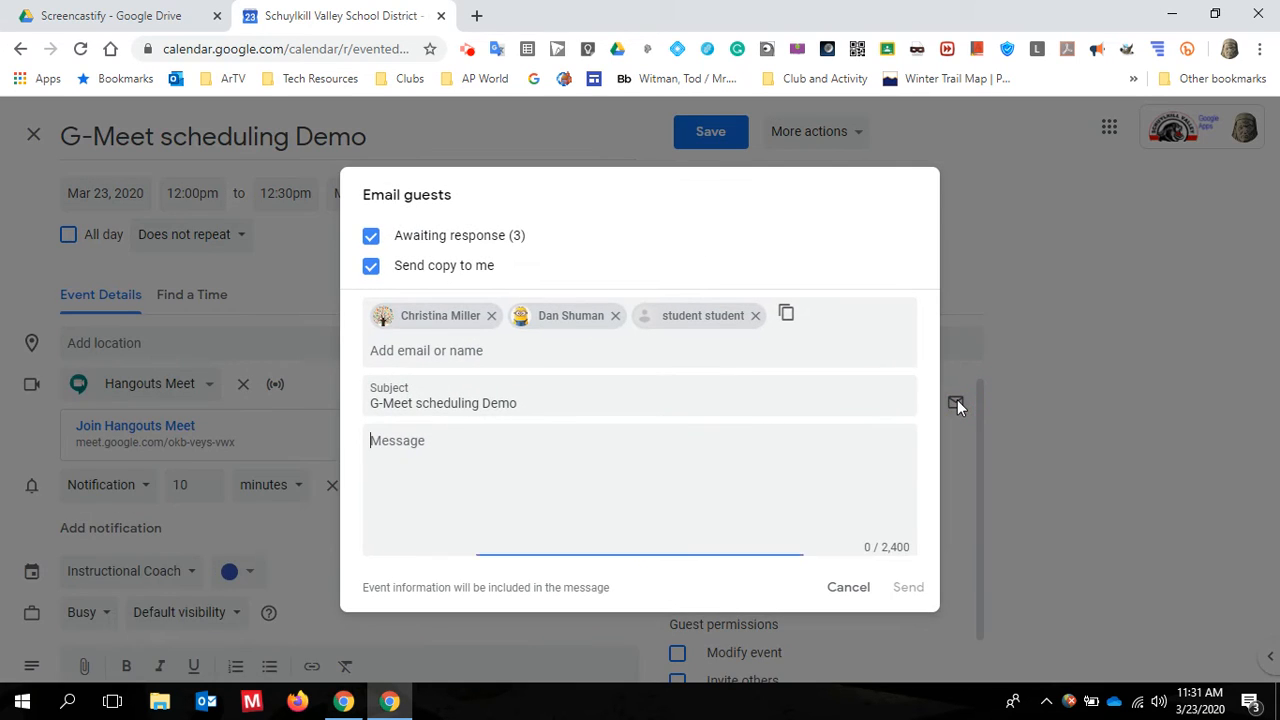
left_click(617, 316)
left_click(630, 316)
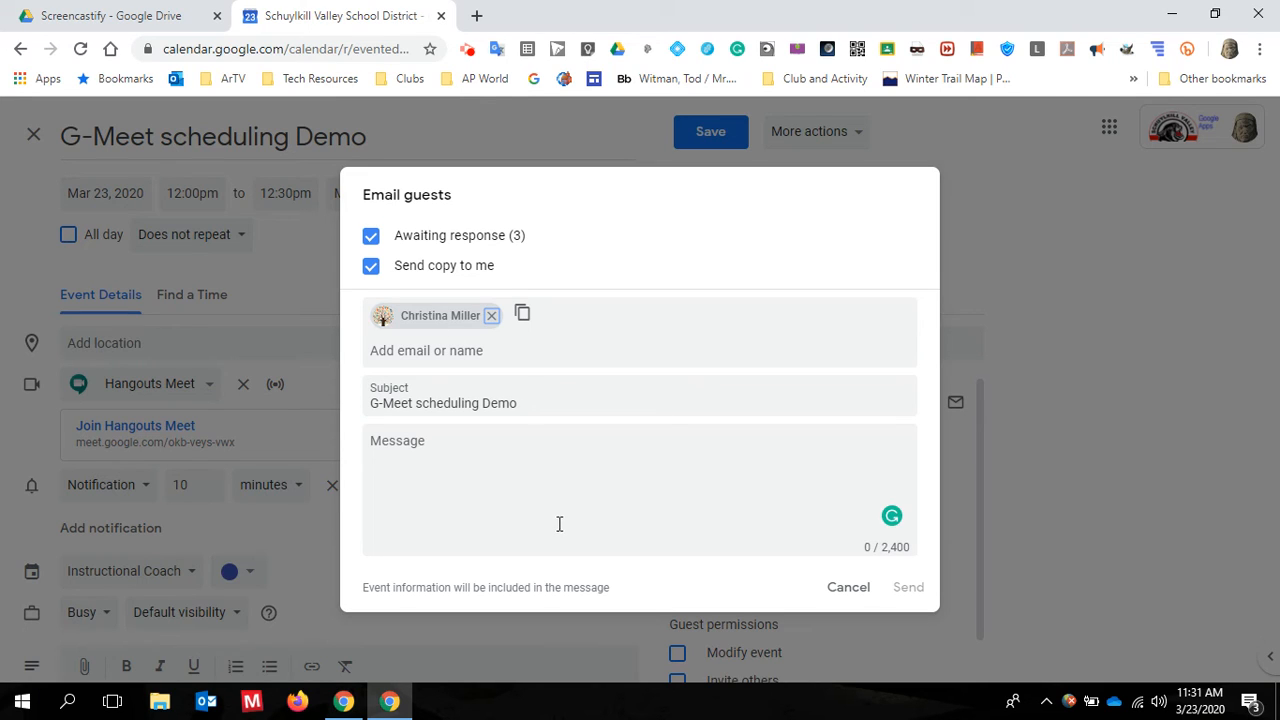
Step: Discard the unsent guest email, remove the newly added staff member from the guest list, and save the event
left_click(489, 466)
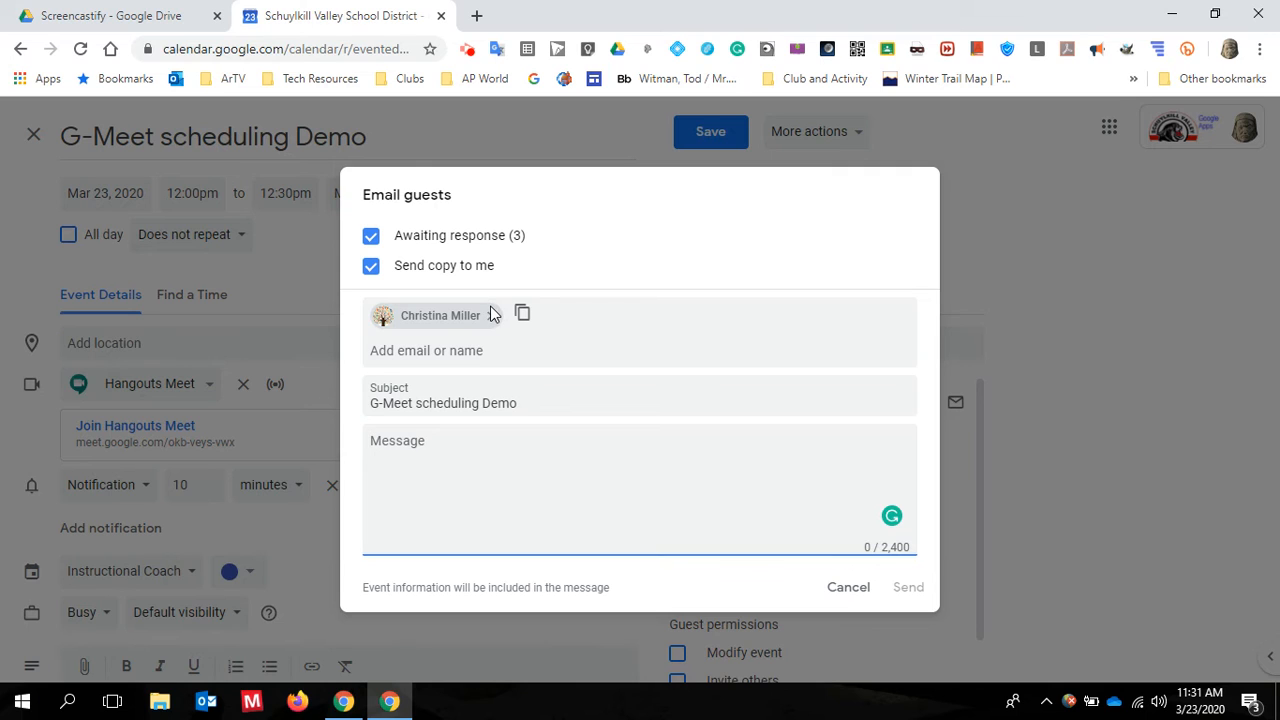
left_click(856, 591)
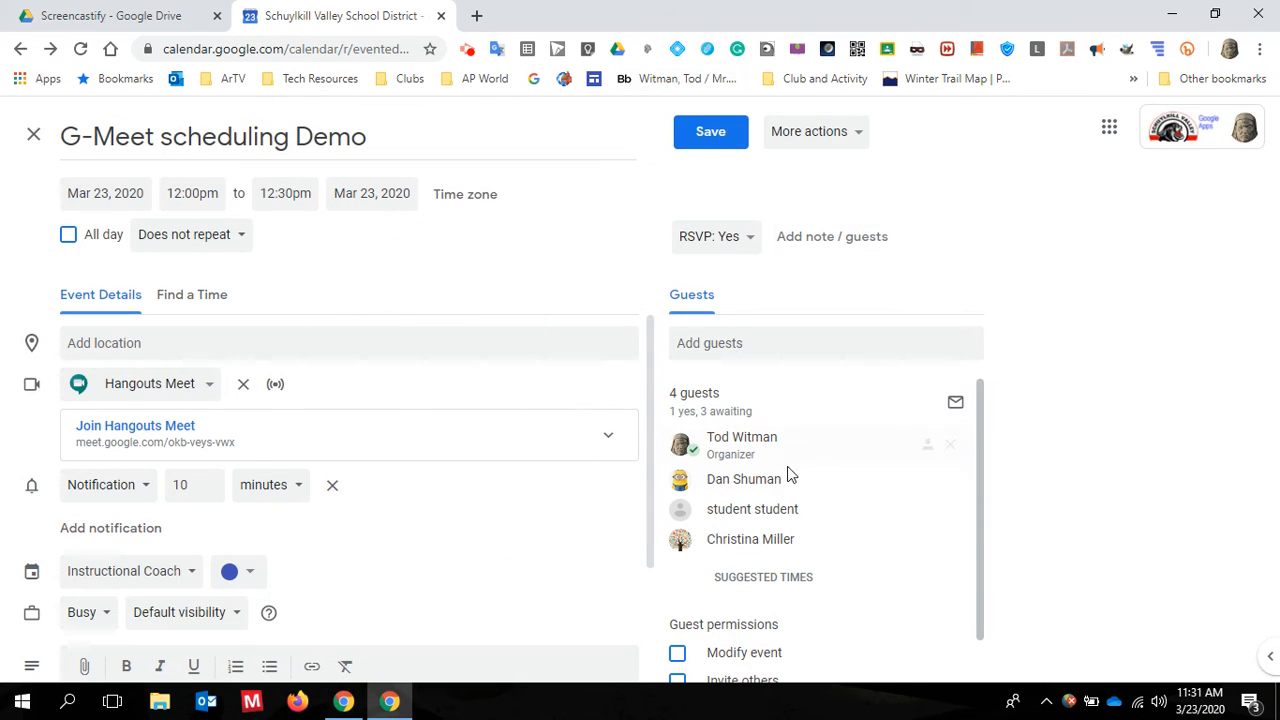
left_click(950, 540)
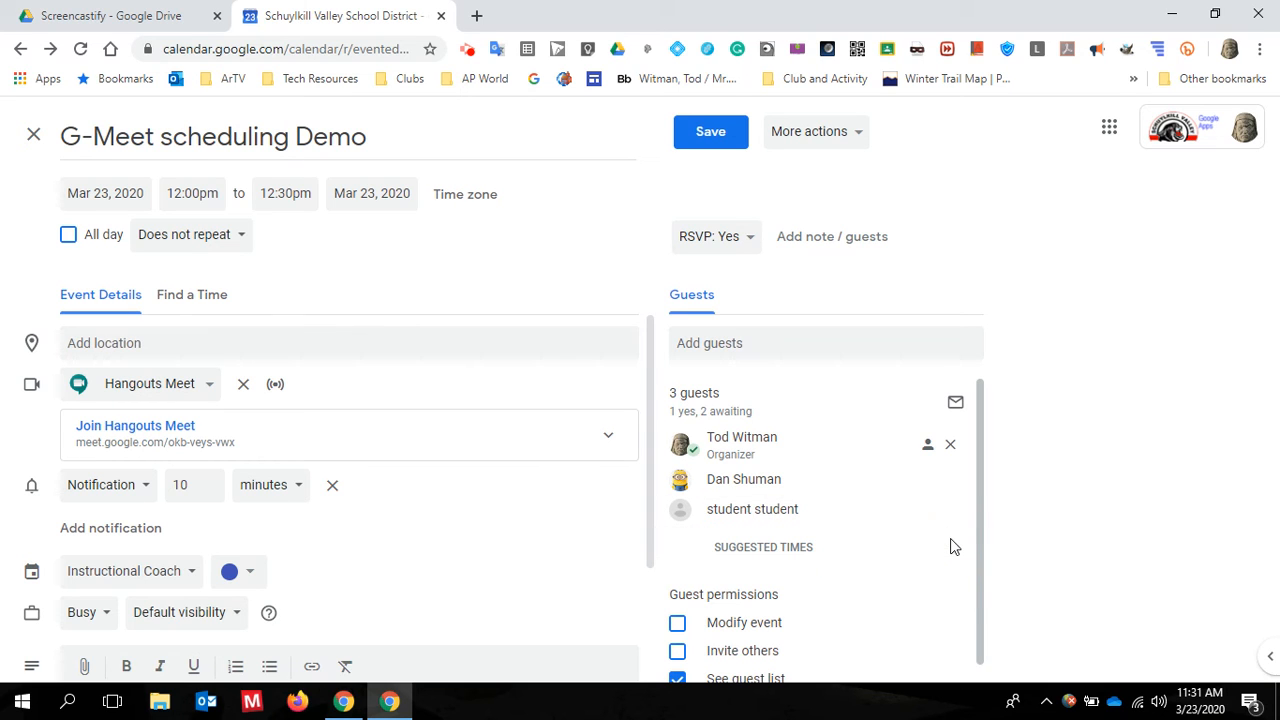
left_click(726, 134)
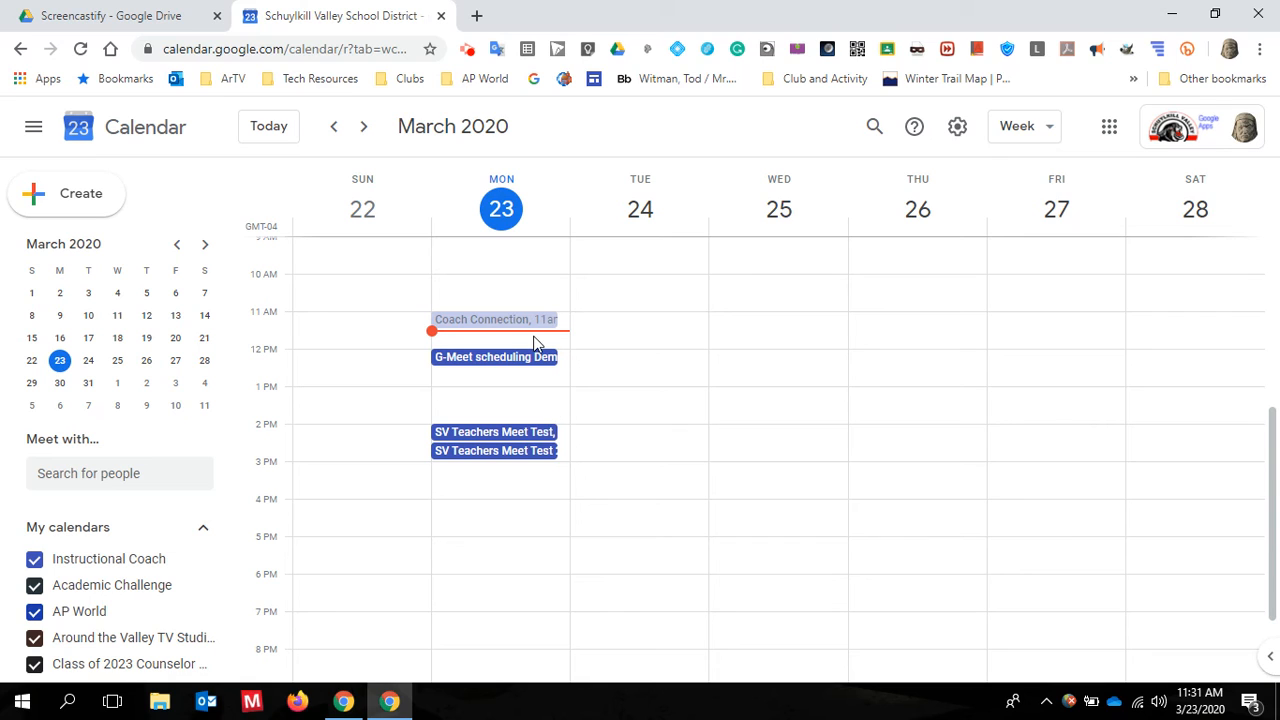
Step: Open the G-Meet scheduling Demo event's Hangouts Meet link from the calendar and join the meeting
left_click(487, 362)
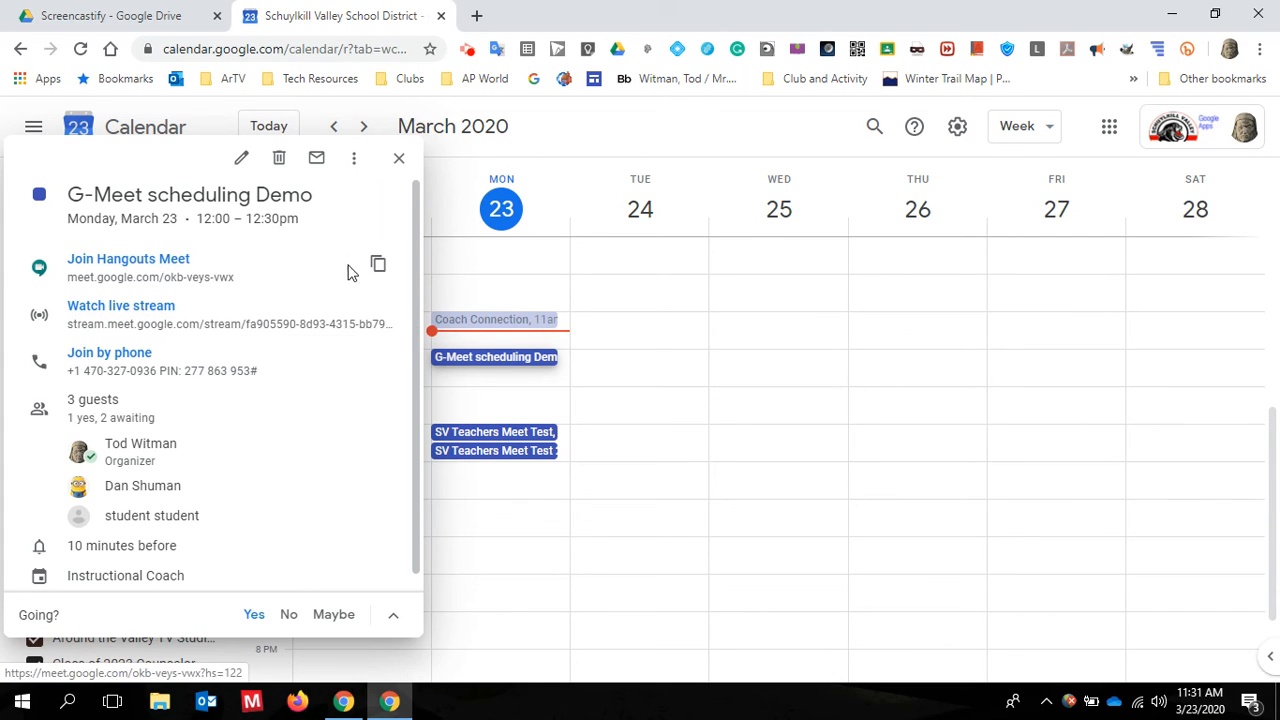
left_click(152, 260)
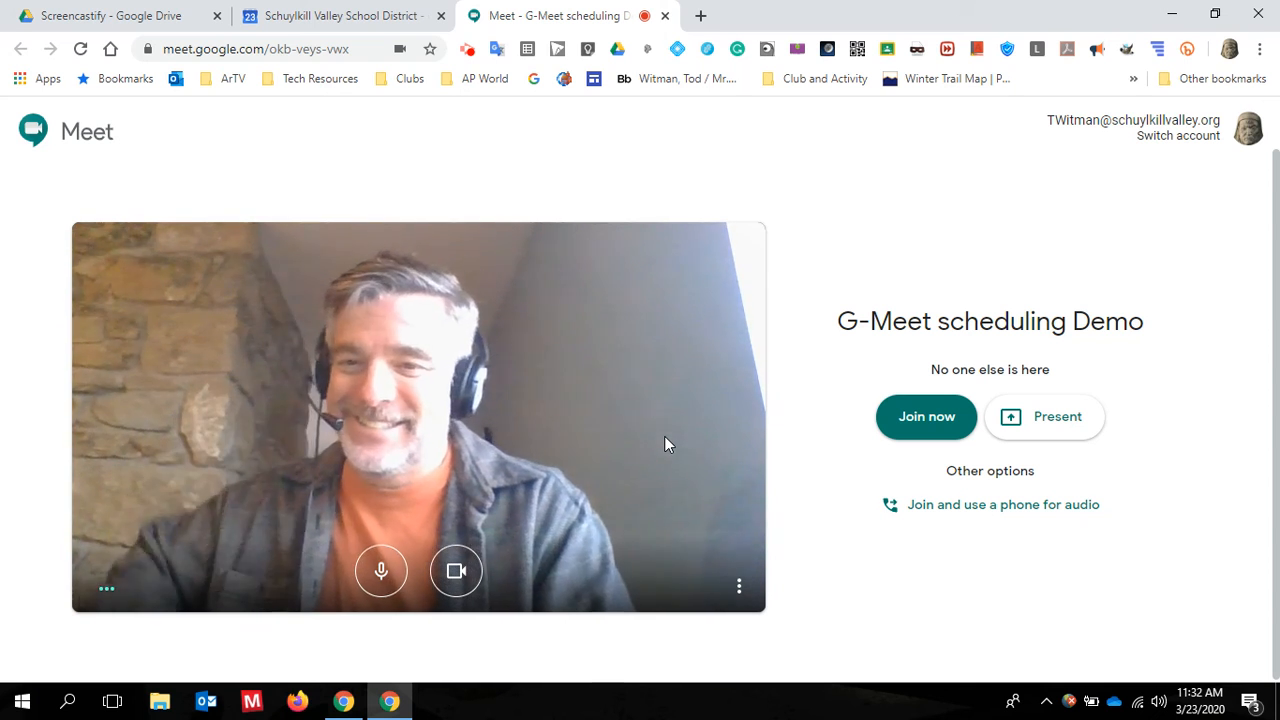
left_click(923, 418)
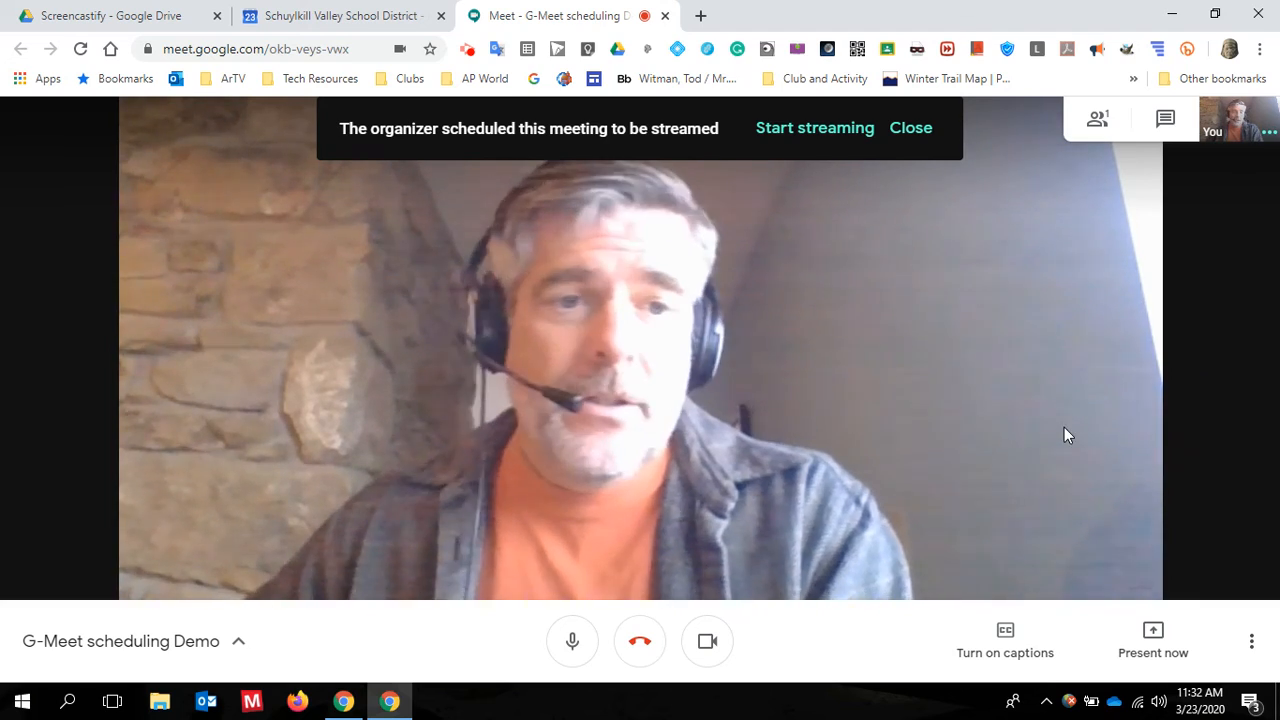
Step: Start live streaming the meeting and confirm that everyone is OK with being streamed
left_click(1245, 633)
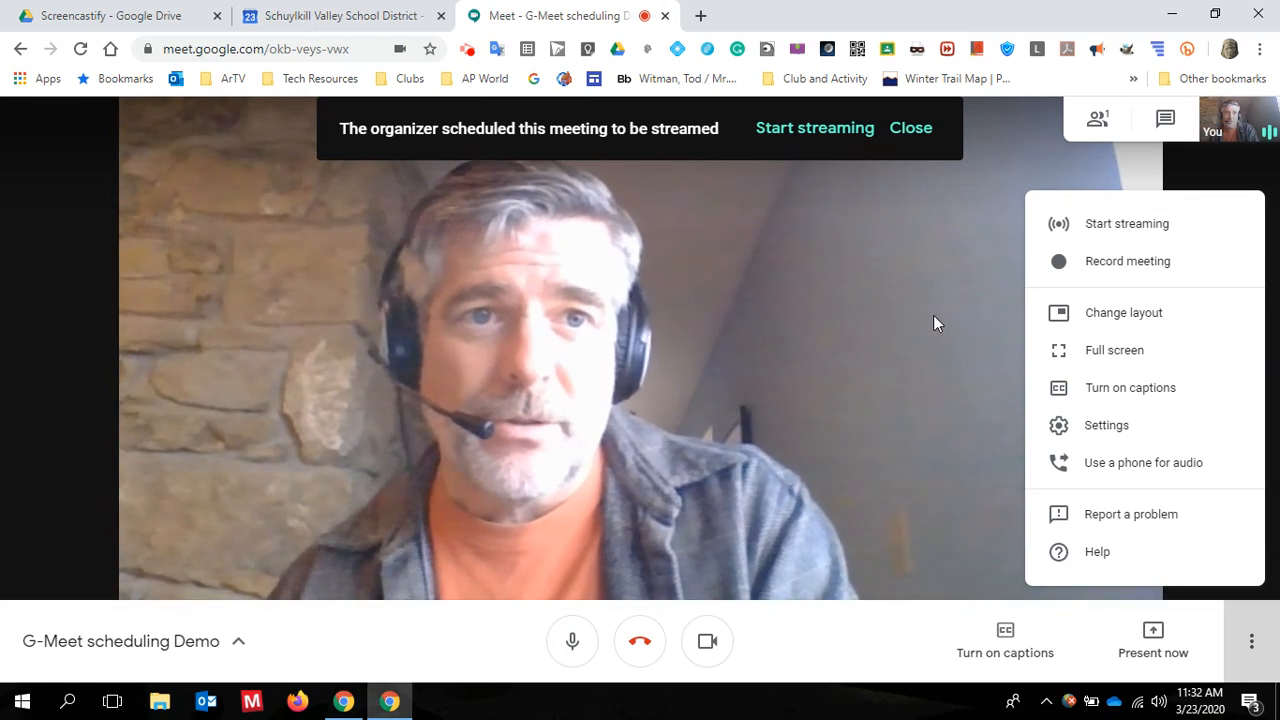
left_click(1119, 241)
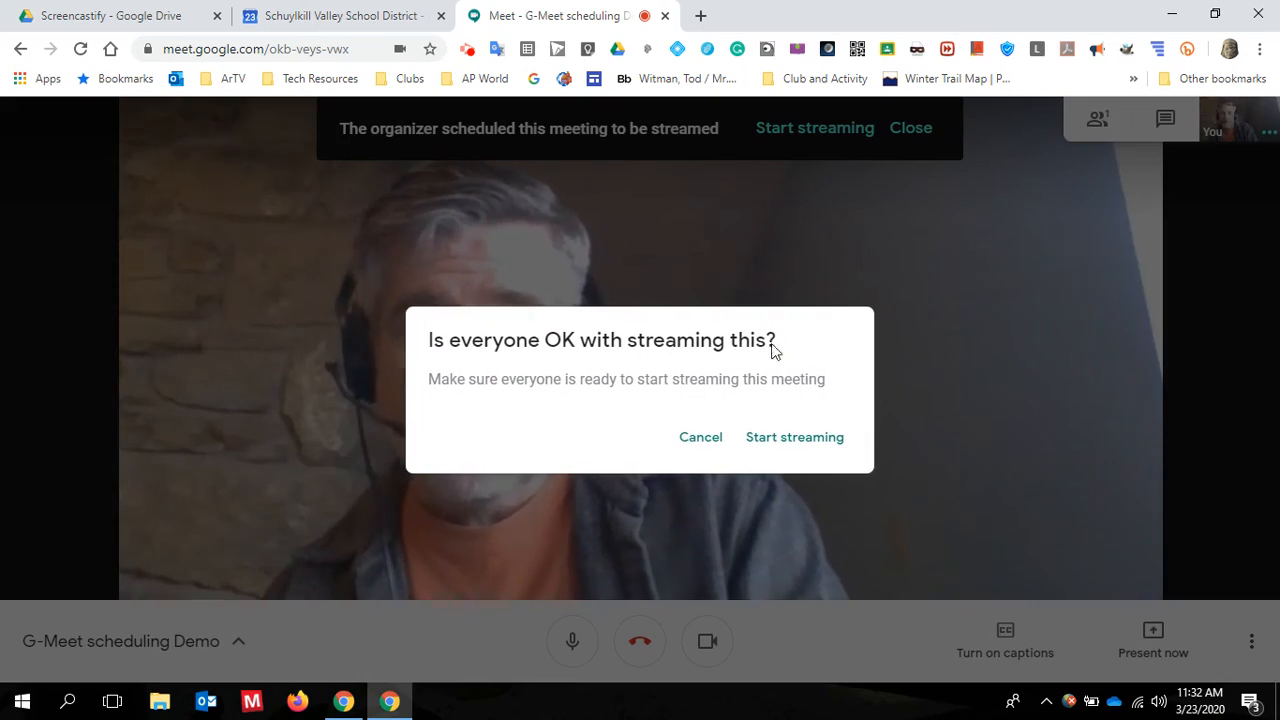
left_click(790, 440)
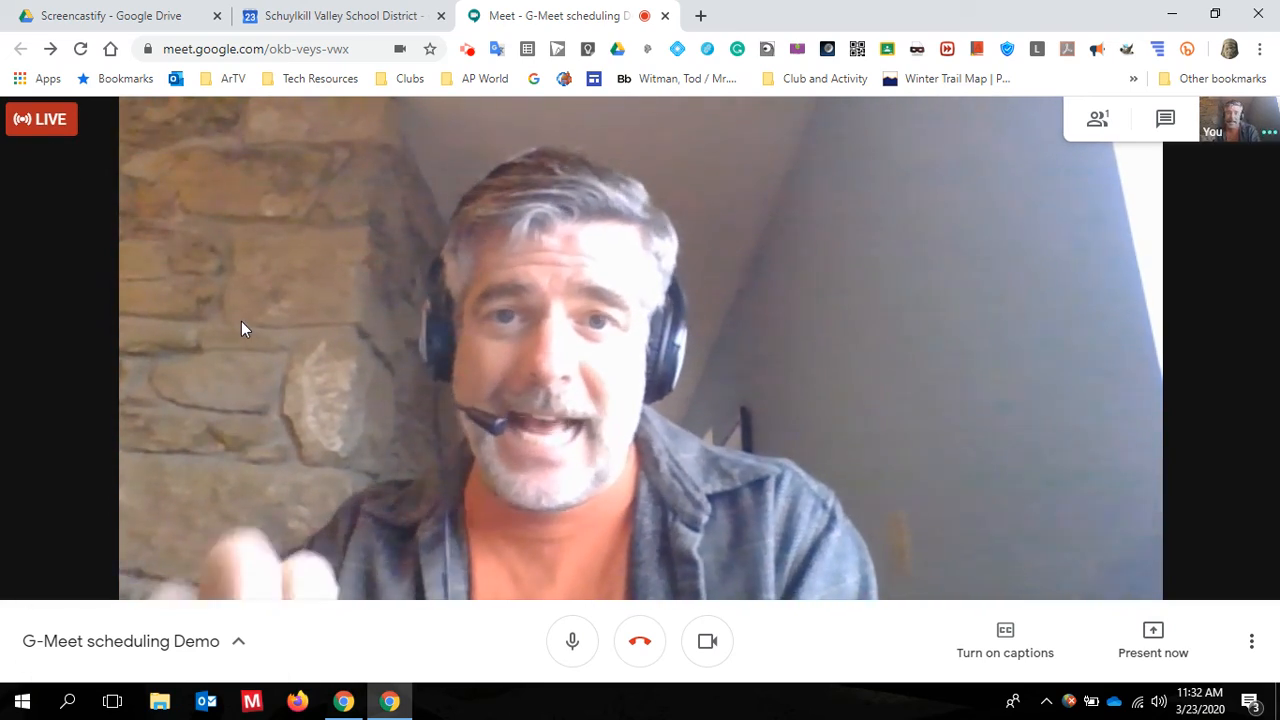
Step: Check the live stream link in the calendar event's details, close the details, and return to the meeting
left_click(309, 18)
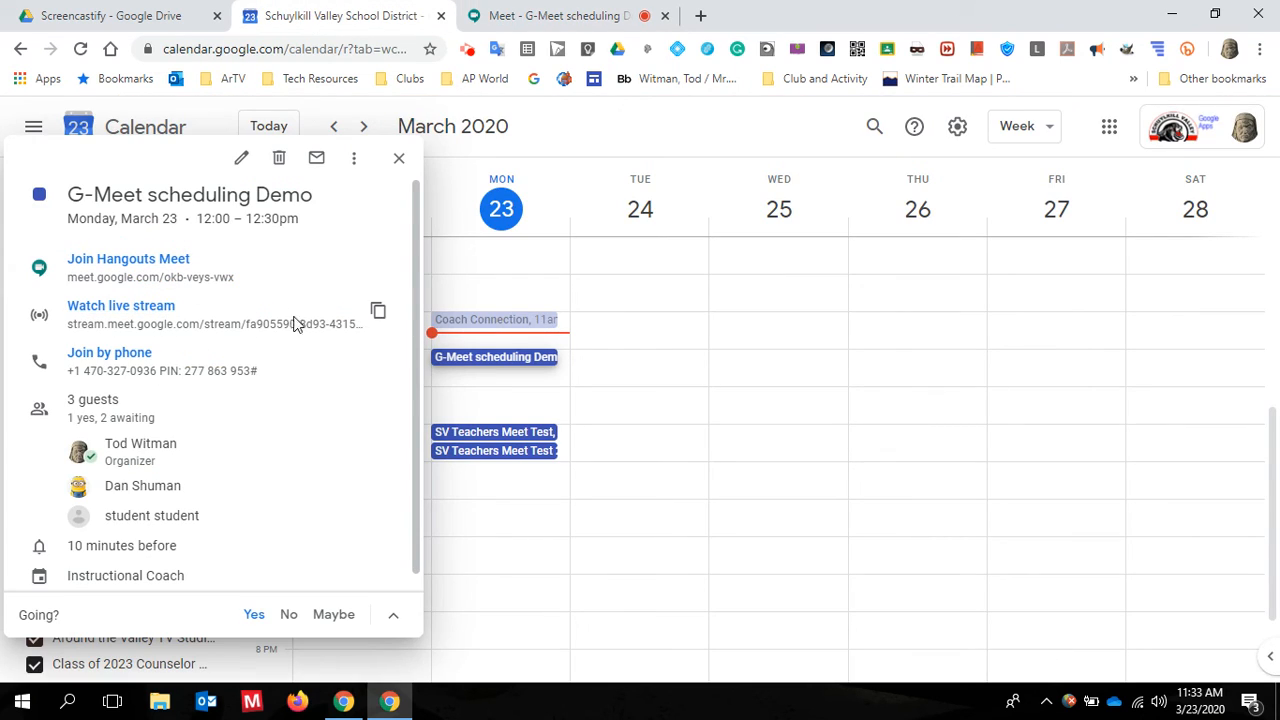
left_click(398, 163)
left_click(555, 16)
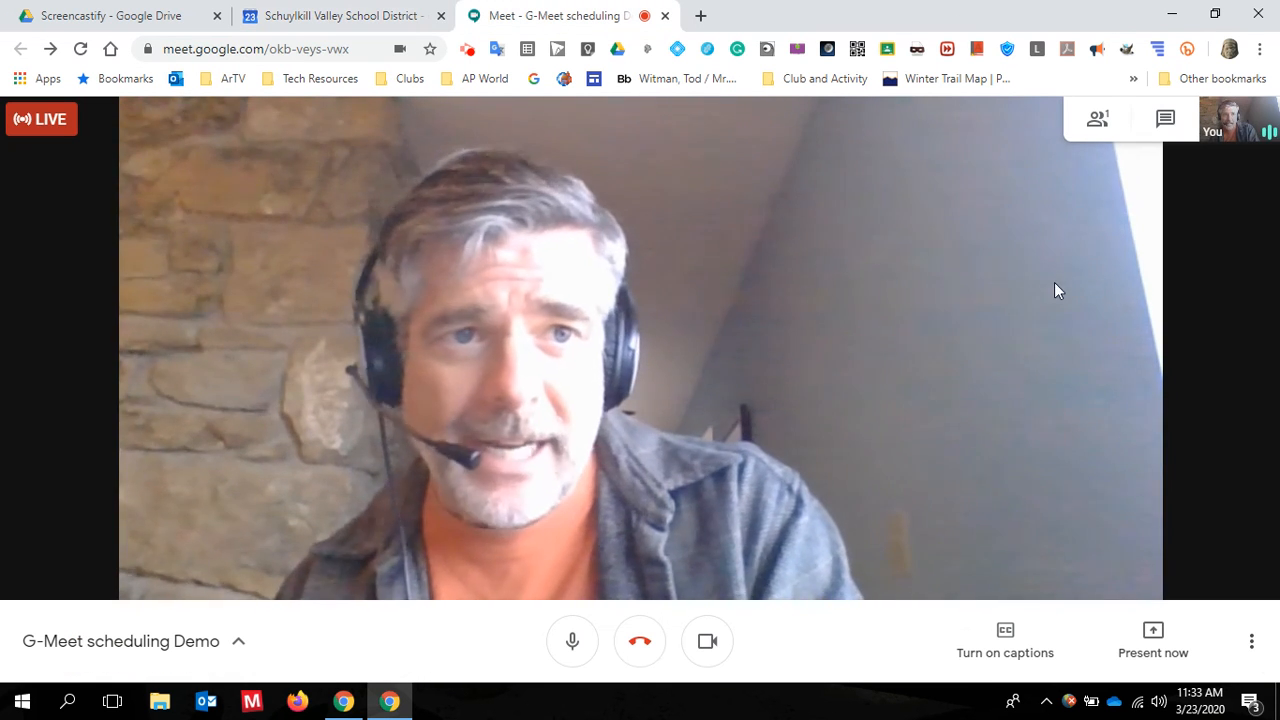
Step: Stop the meeting's live stream and confirm ending it for its viewers
left_click(1255, 646)
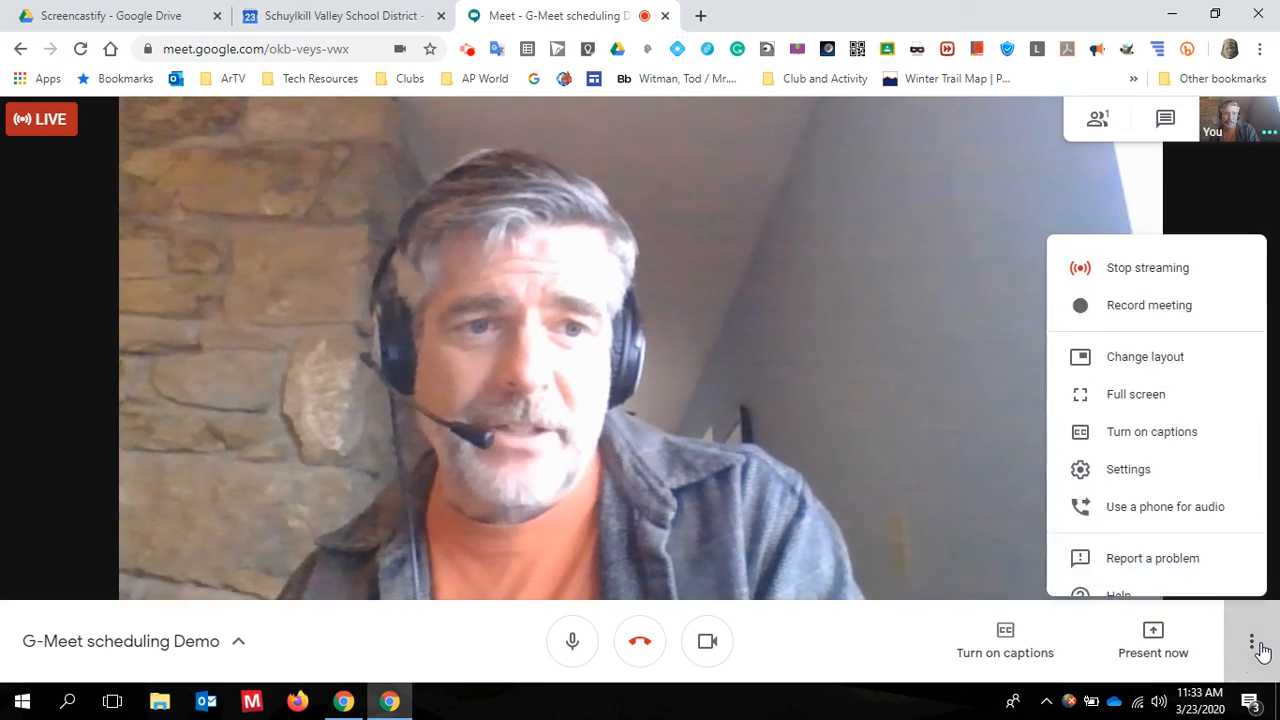
left_click(1152, 230)
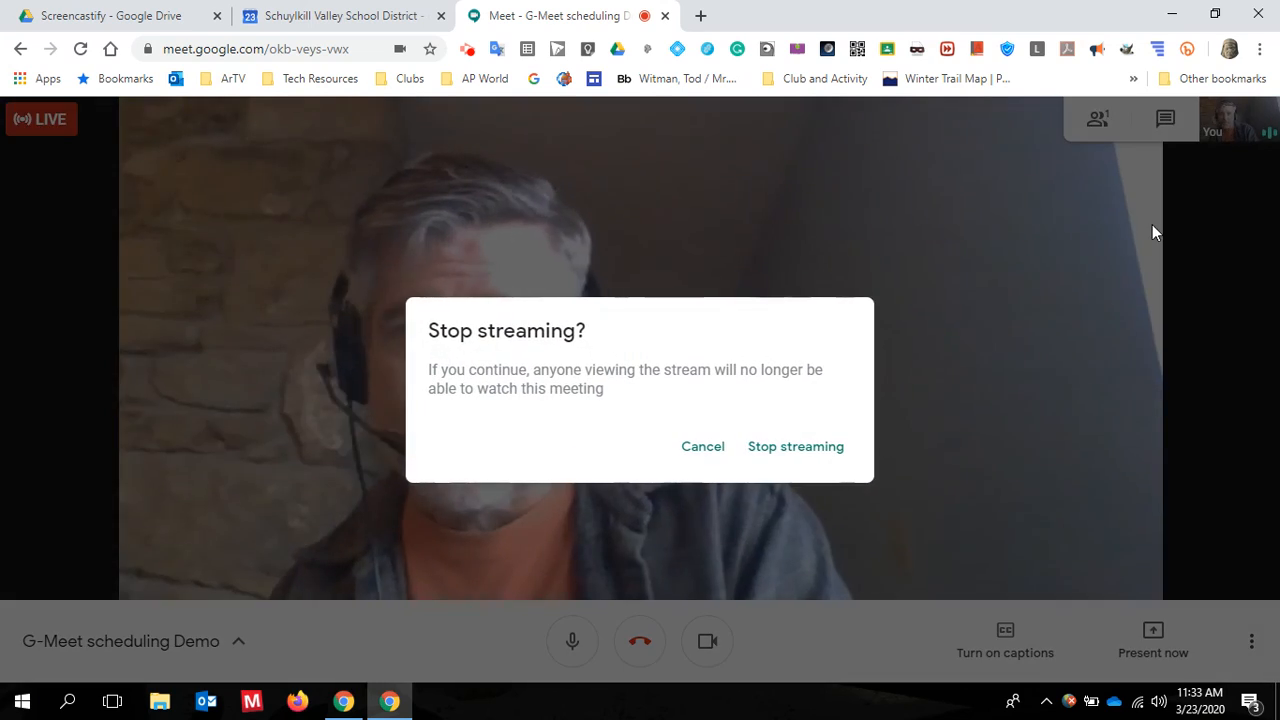
left_click(796, 447)
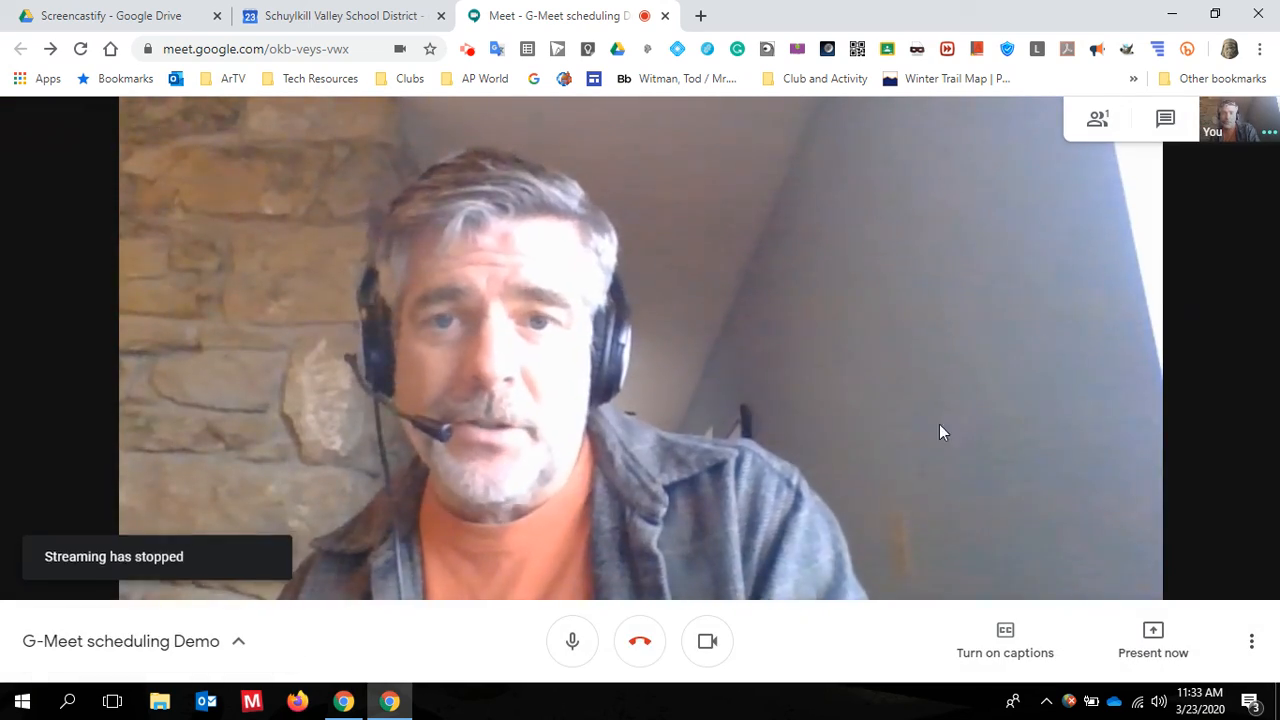